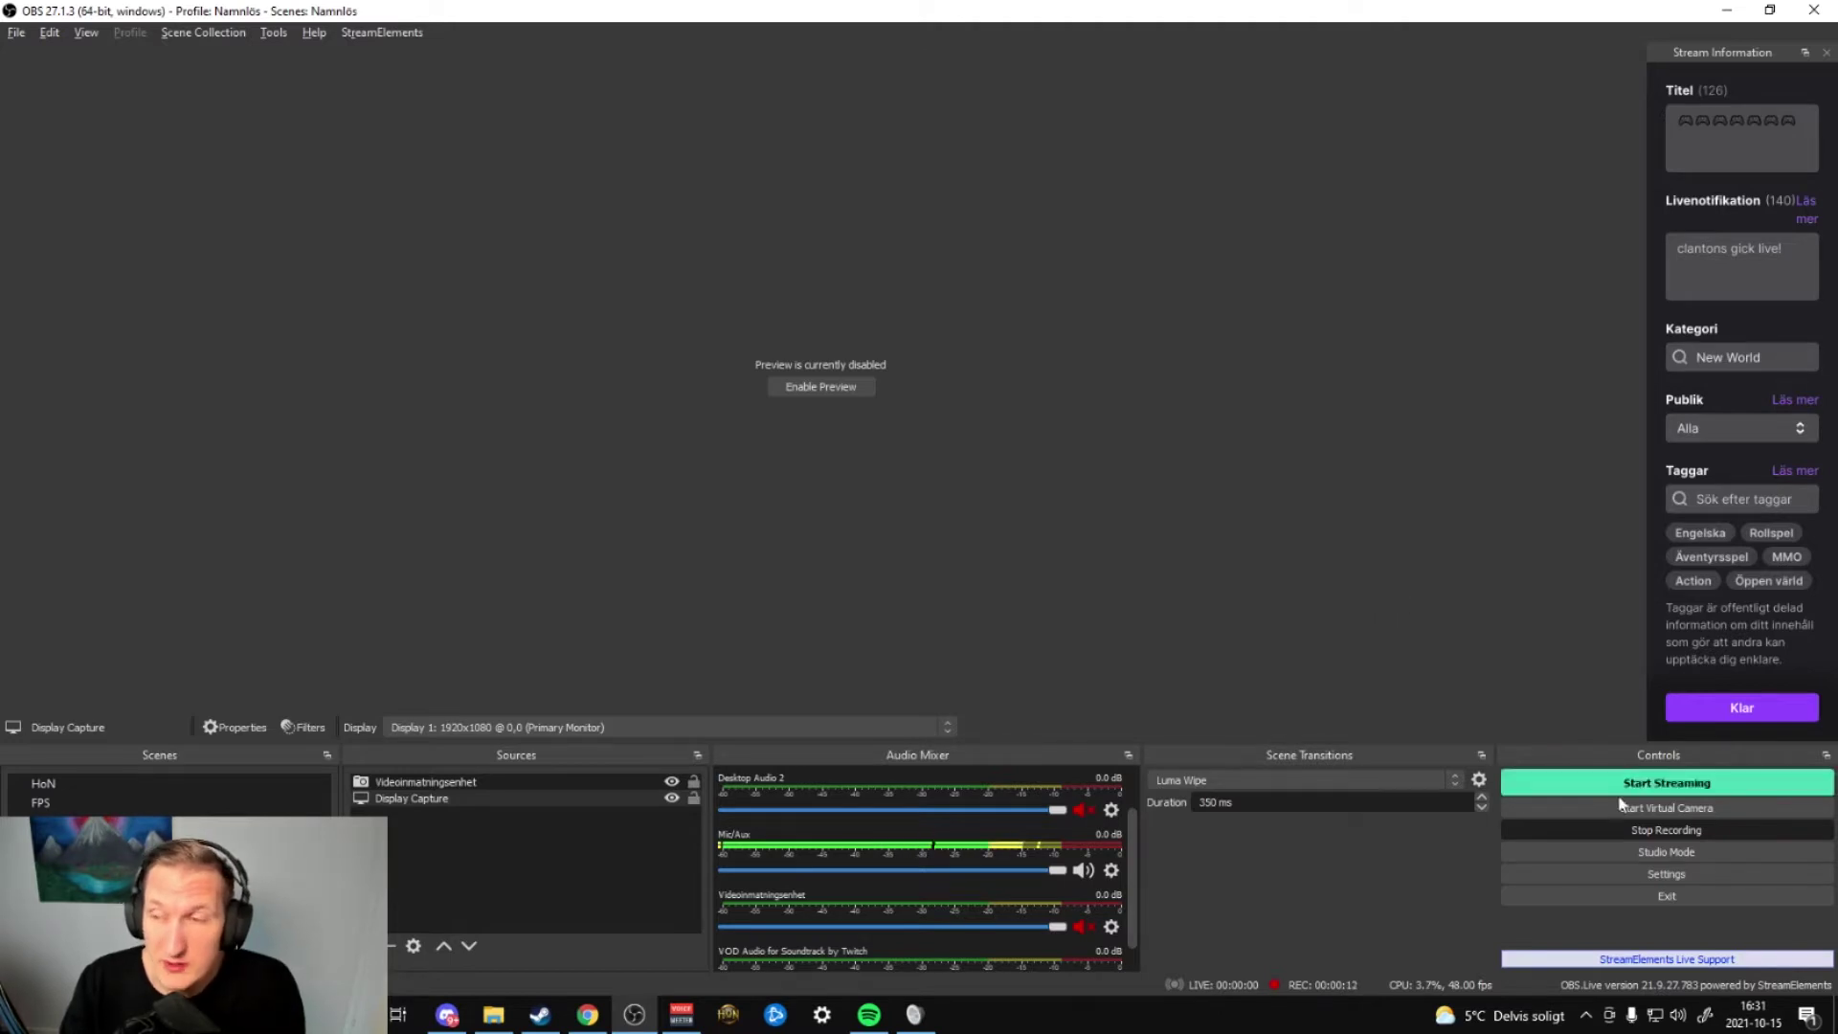
# Step: In Stream settings, keep Twitch as the service and the server on Auto (Recommended)
pyautogui.click(1624, 876)
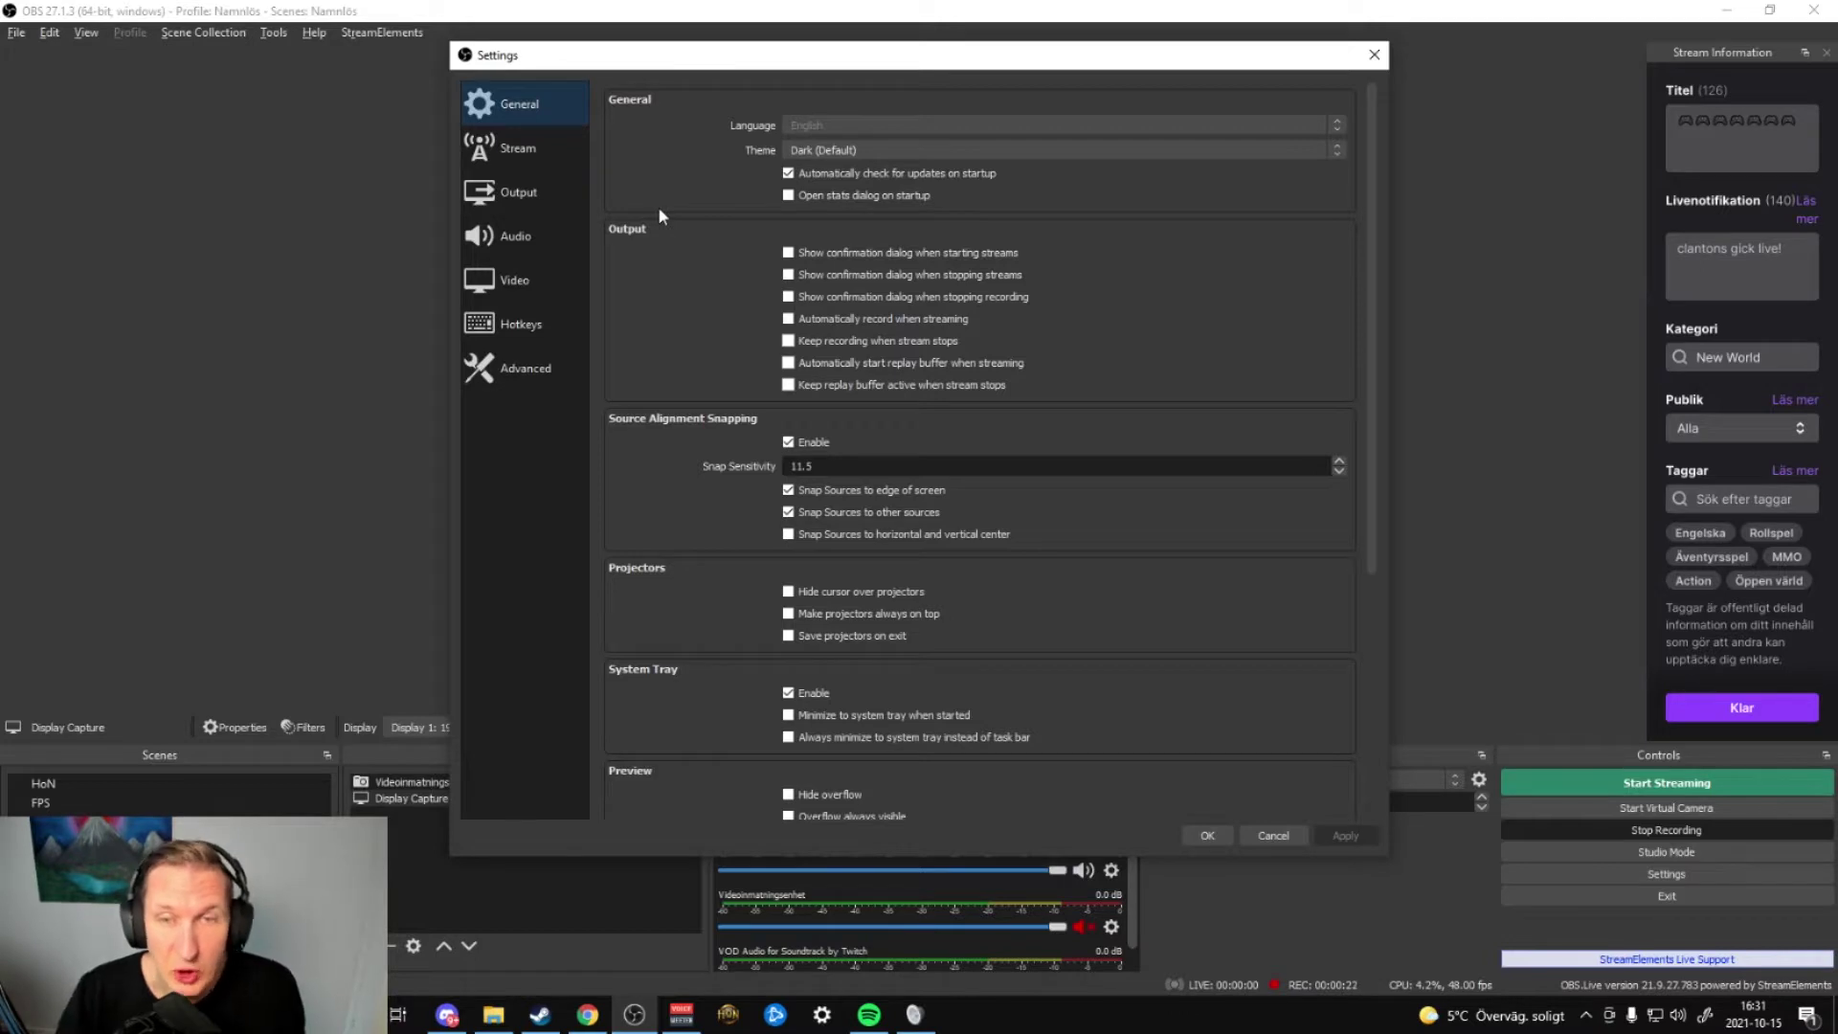
pyautogui.click(564, 153)
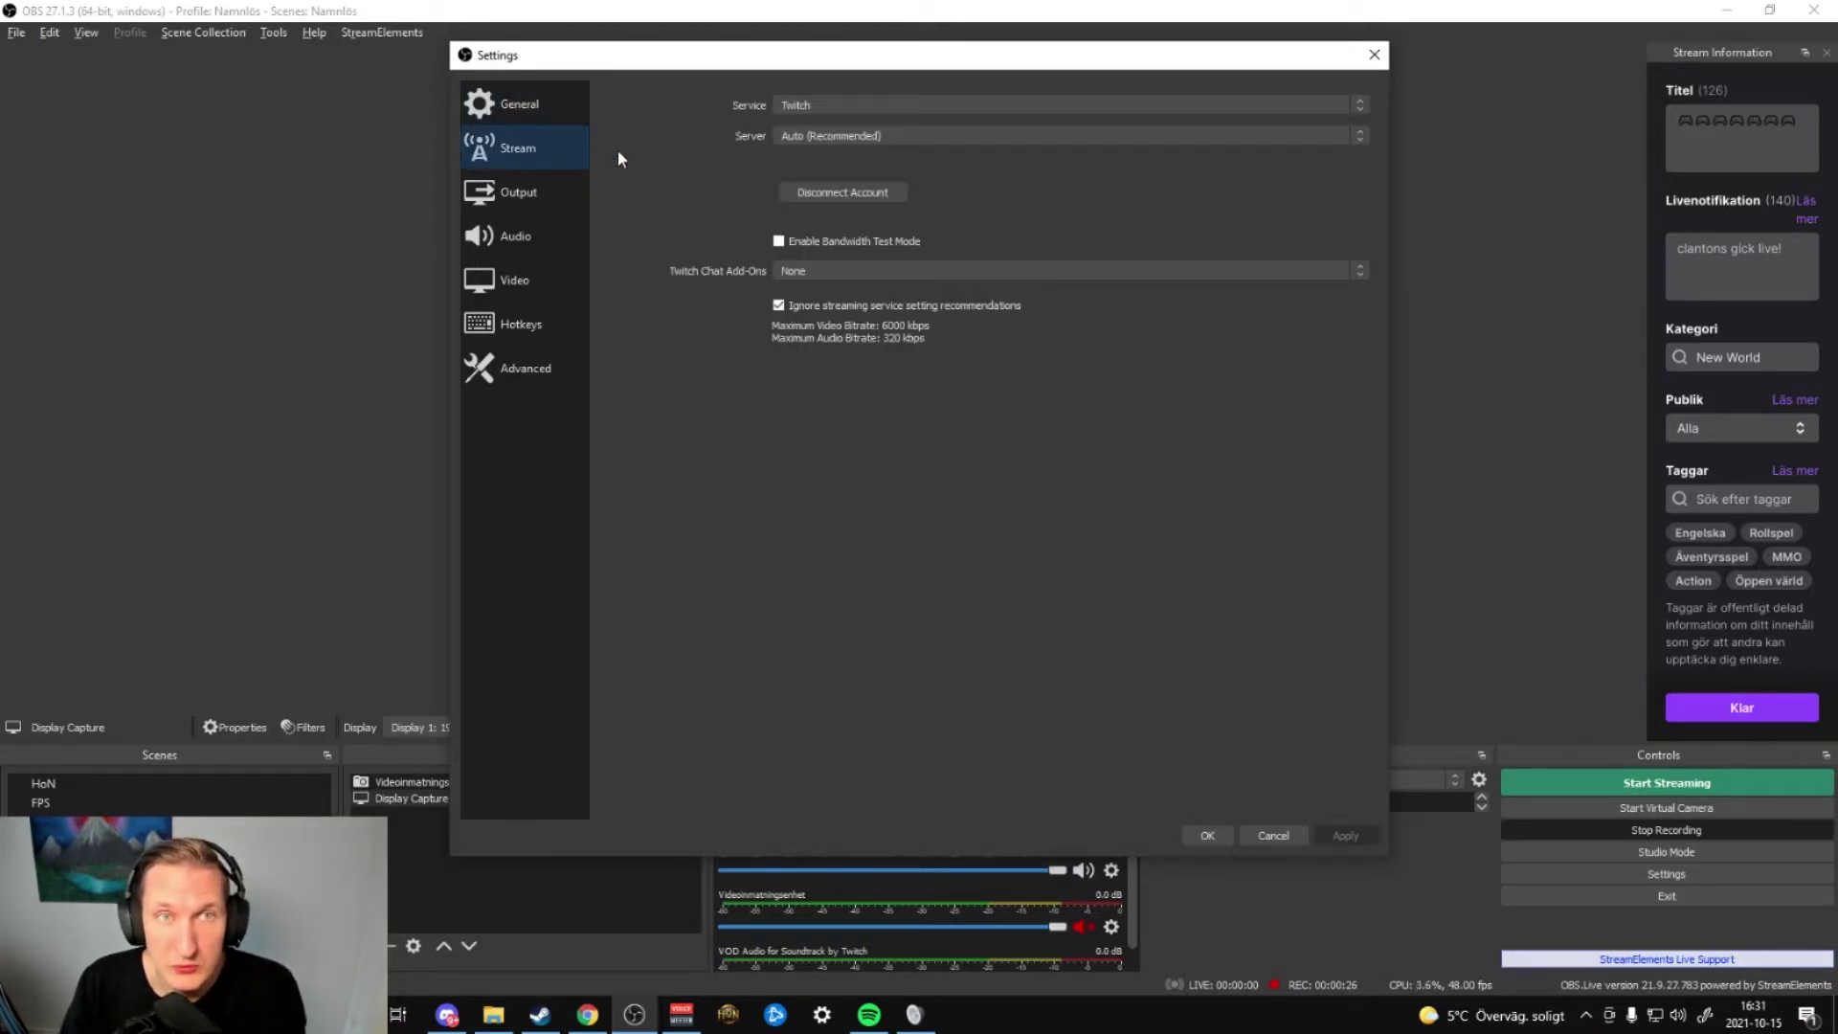
pyautogui.click(891, 108)
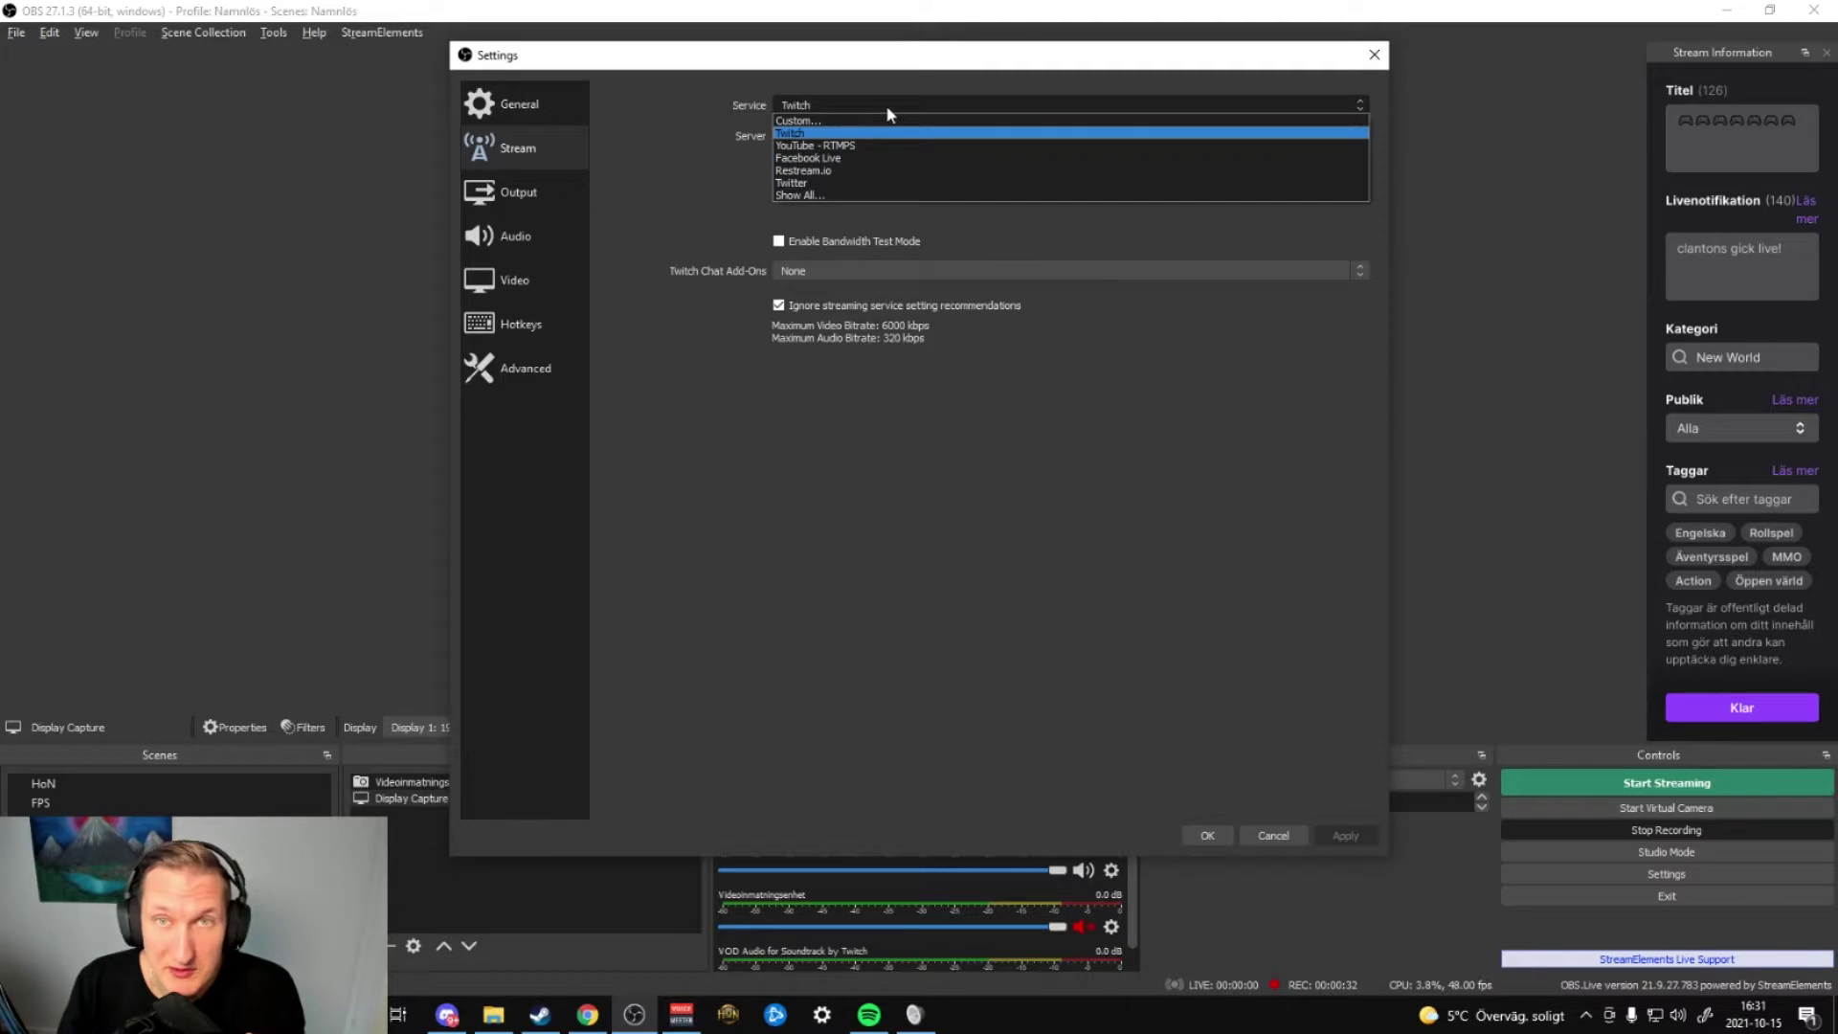
pyautogui.click(889, 110)
pyautogui.click(893, 143)
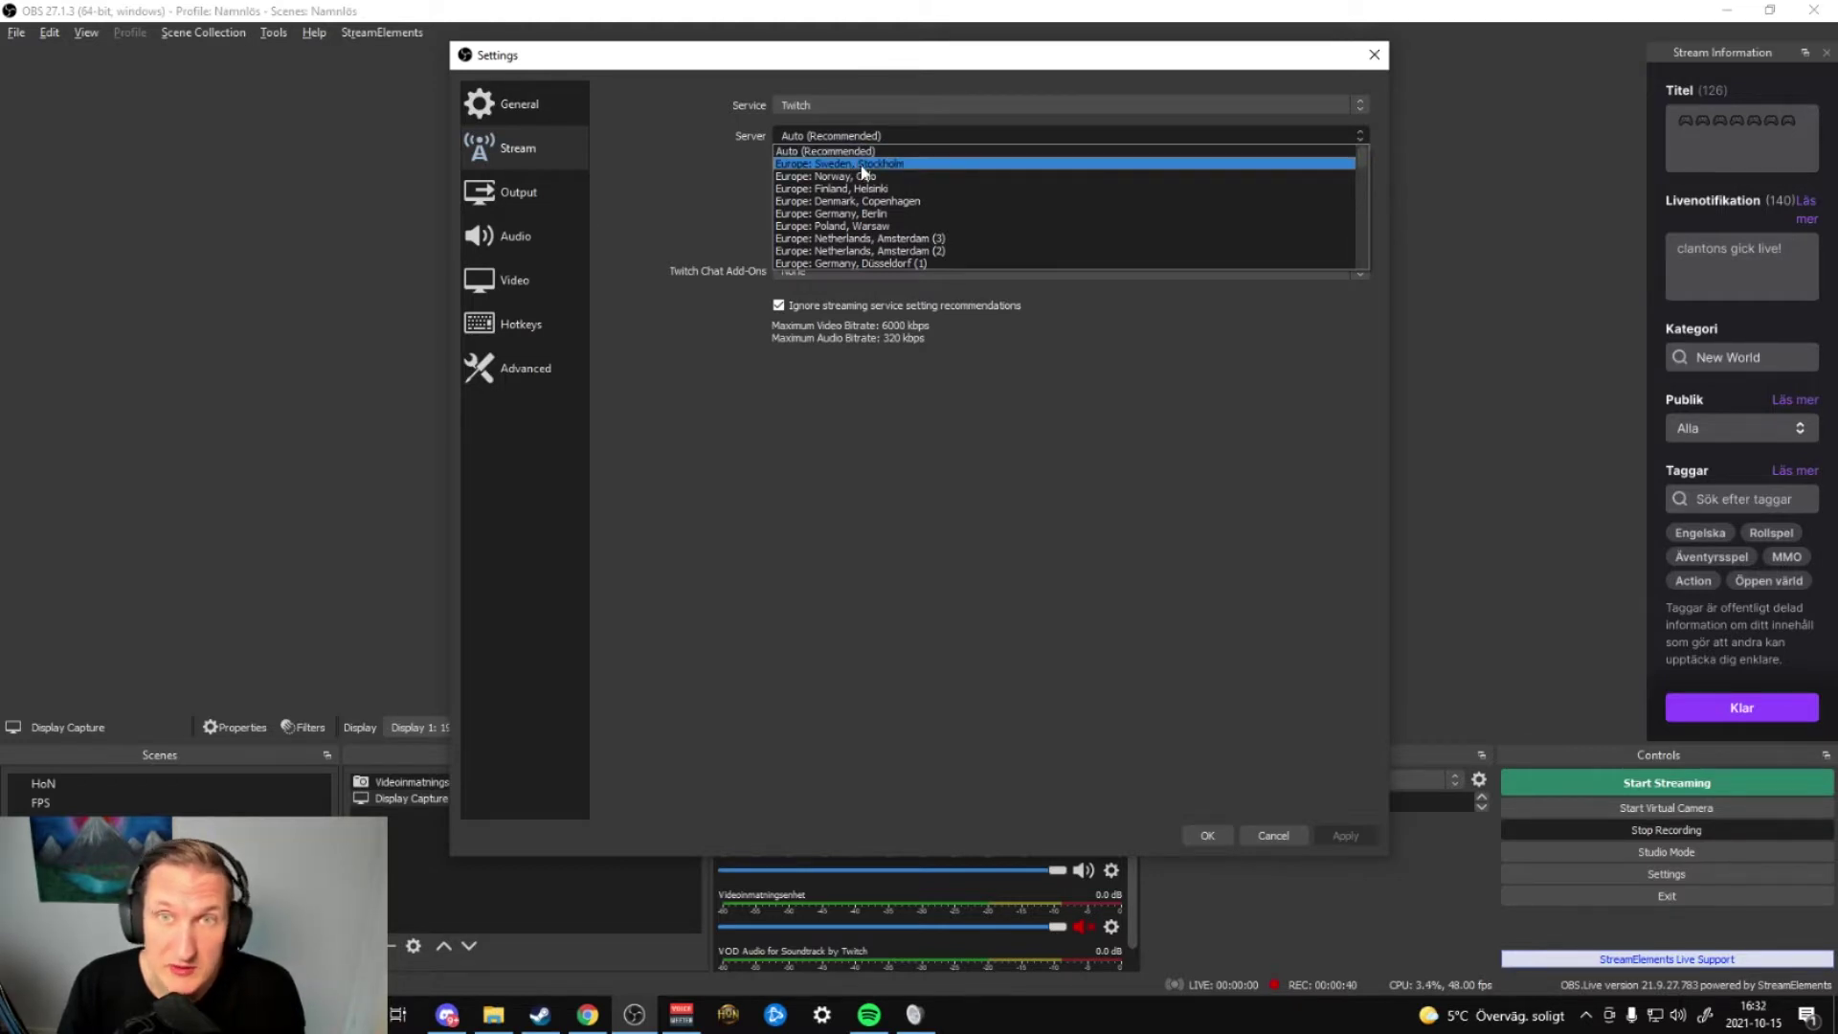
pyautogui.click(873, 150)
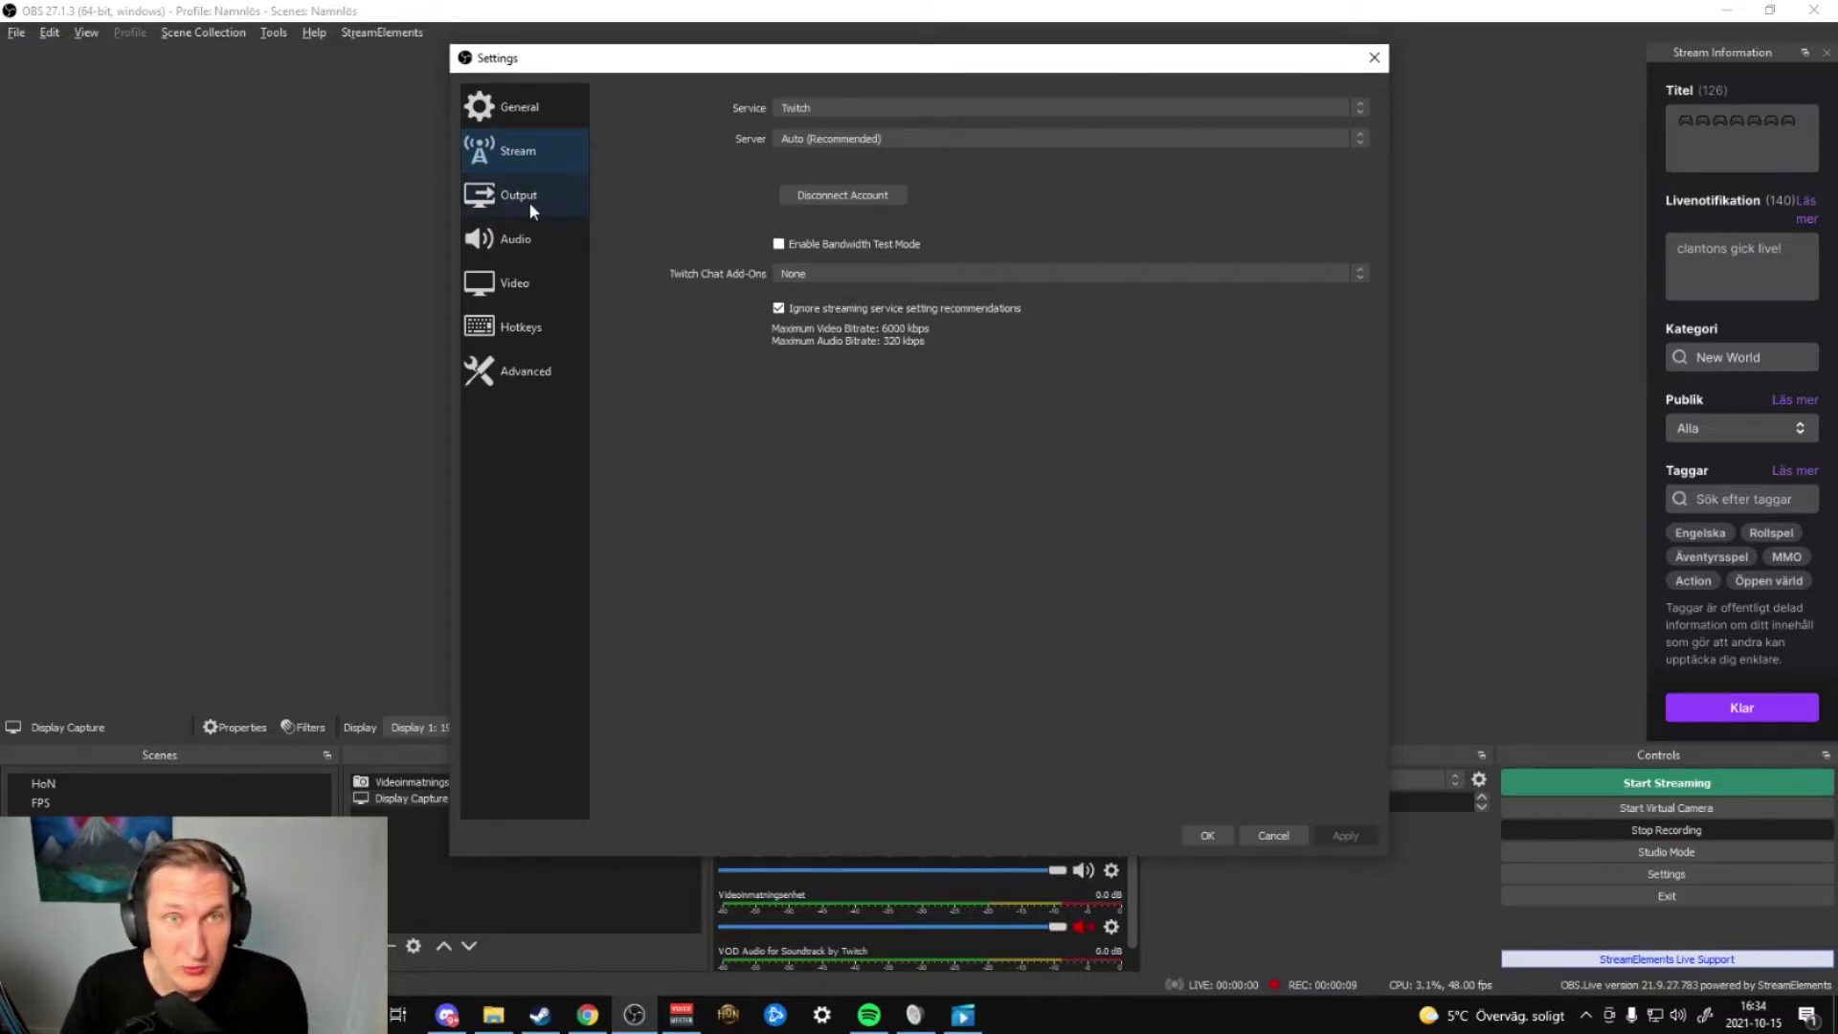
# Step: Check the Output streaming encoder: CBR rate control, Max Quality preset and high profile, unchanged
pyautogui.click(528, 201)
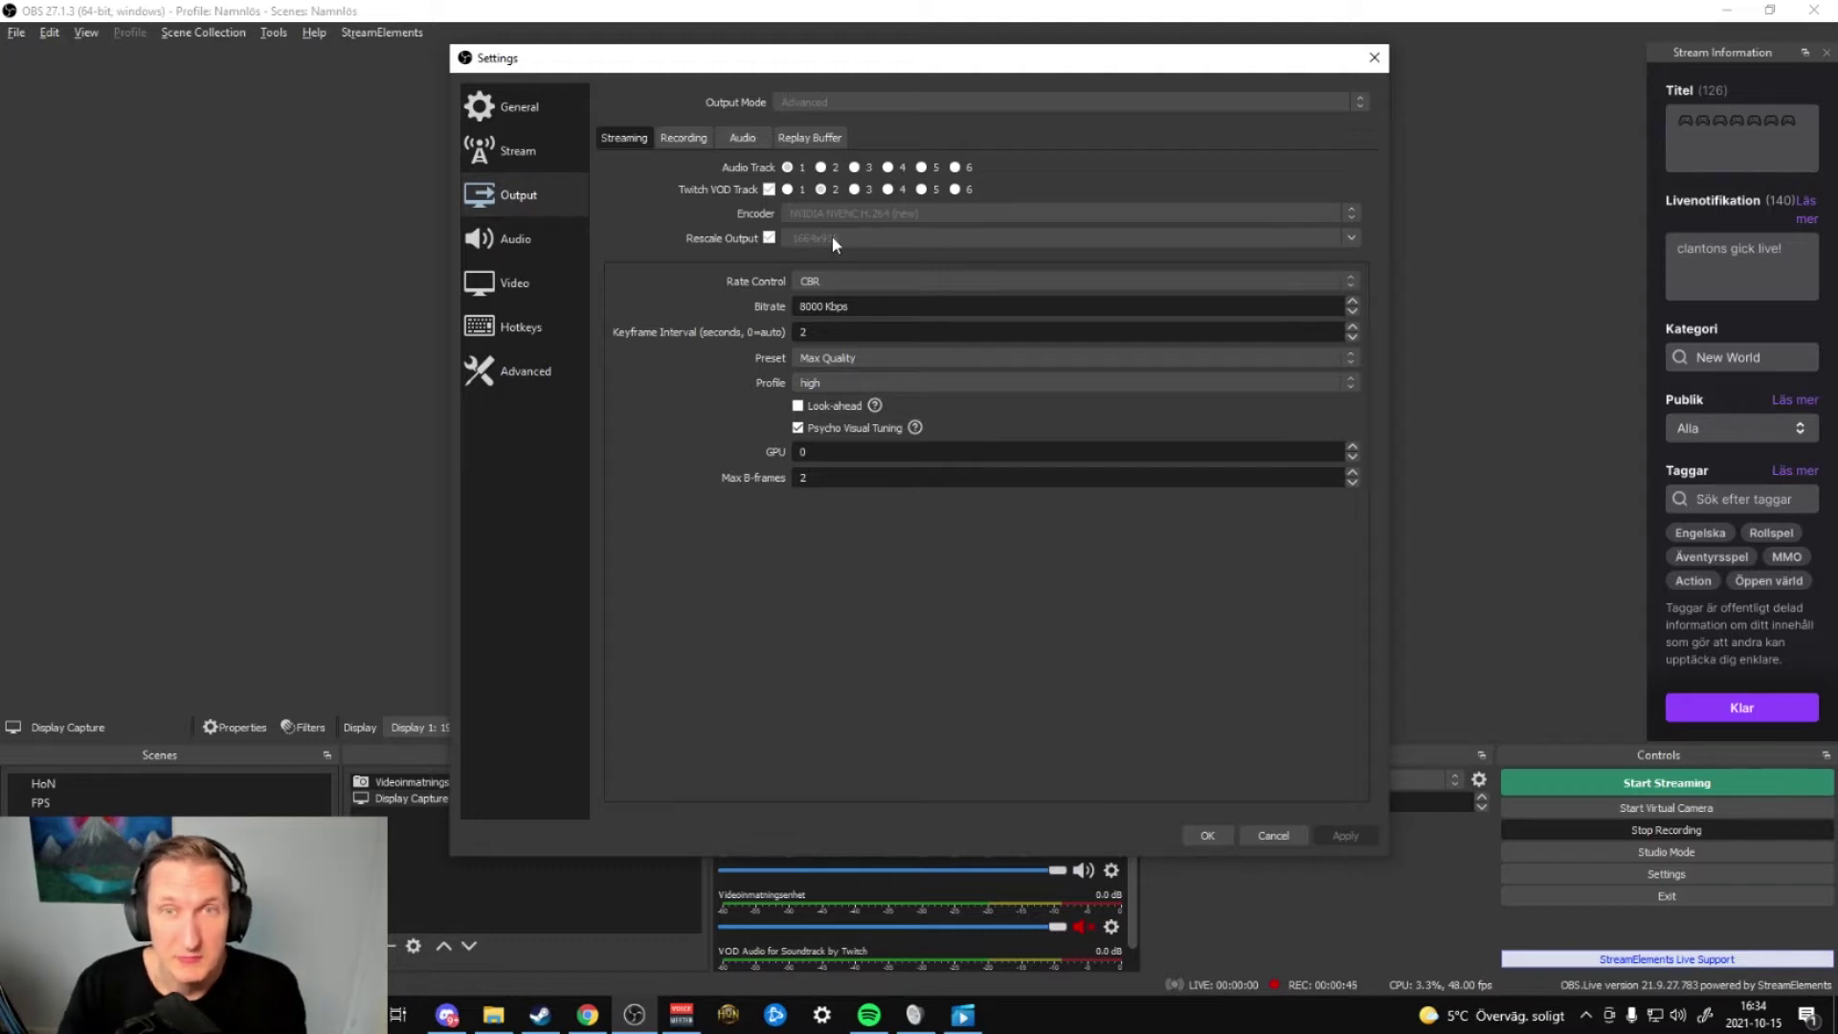
pyautogui.click(873, 281)
pyautogui.click(873, 287)
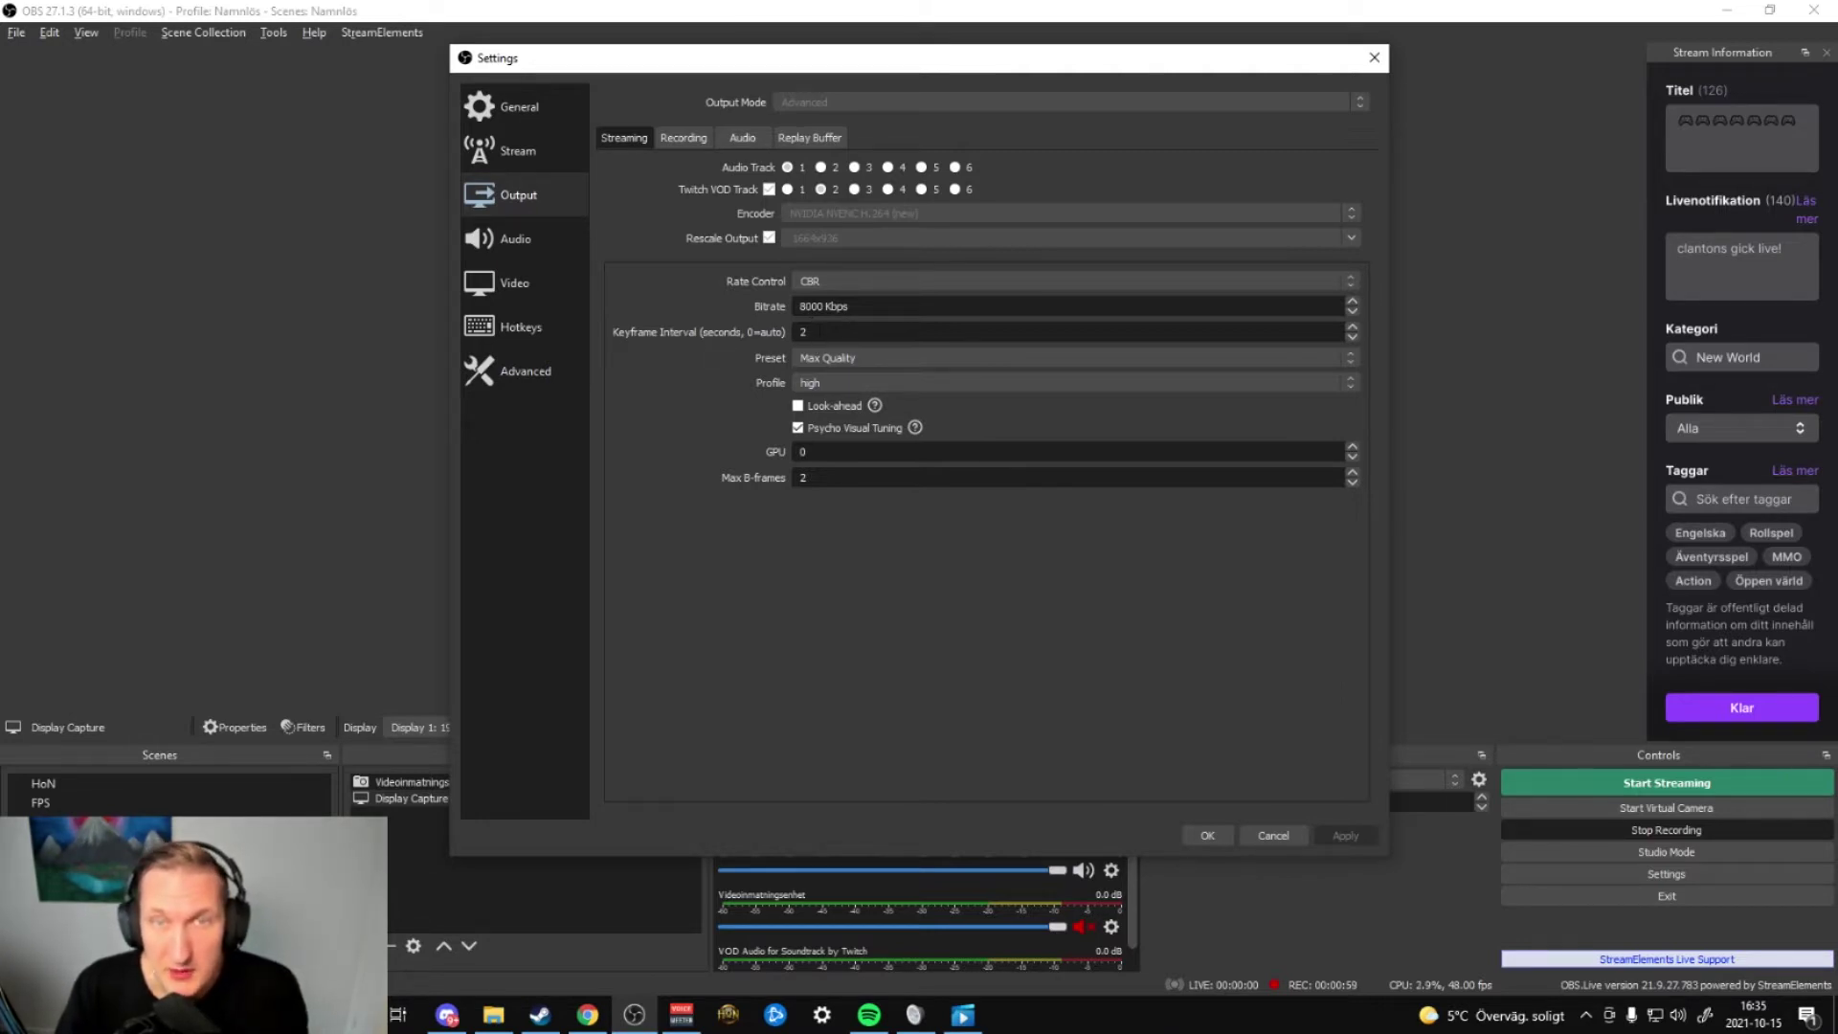
pyautogui.click(820, 358)
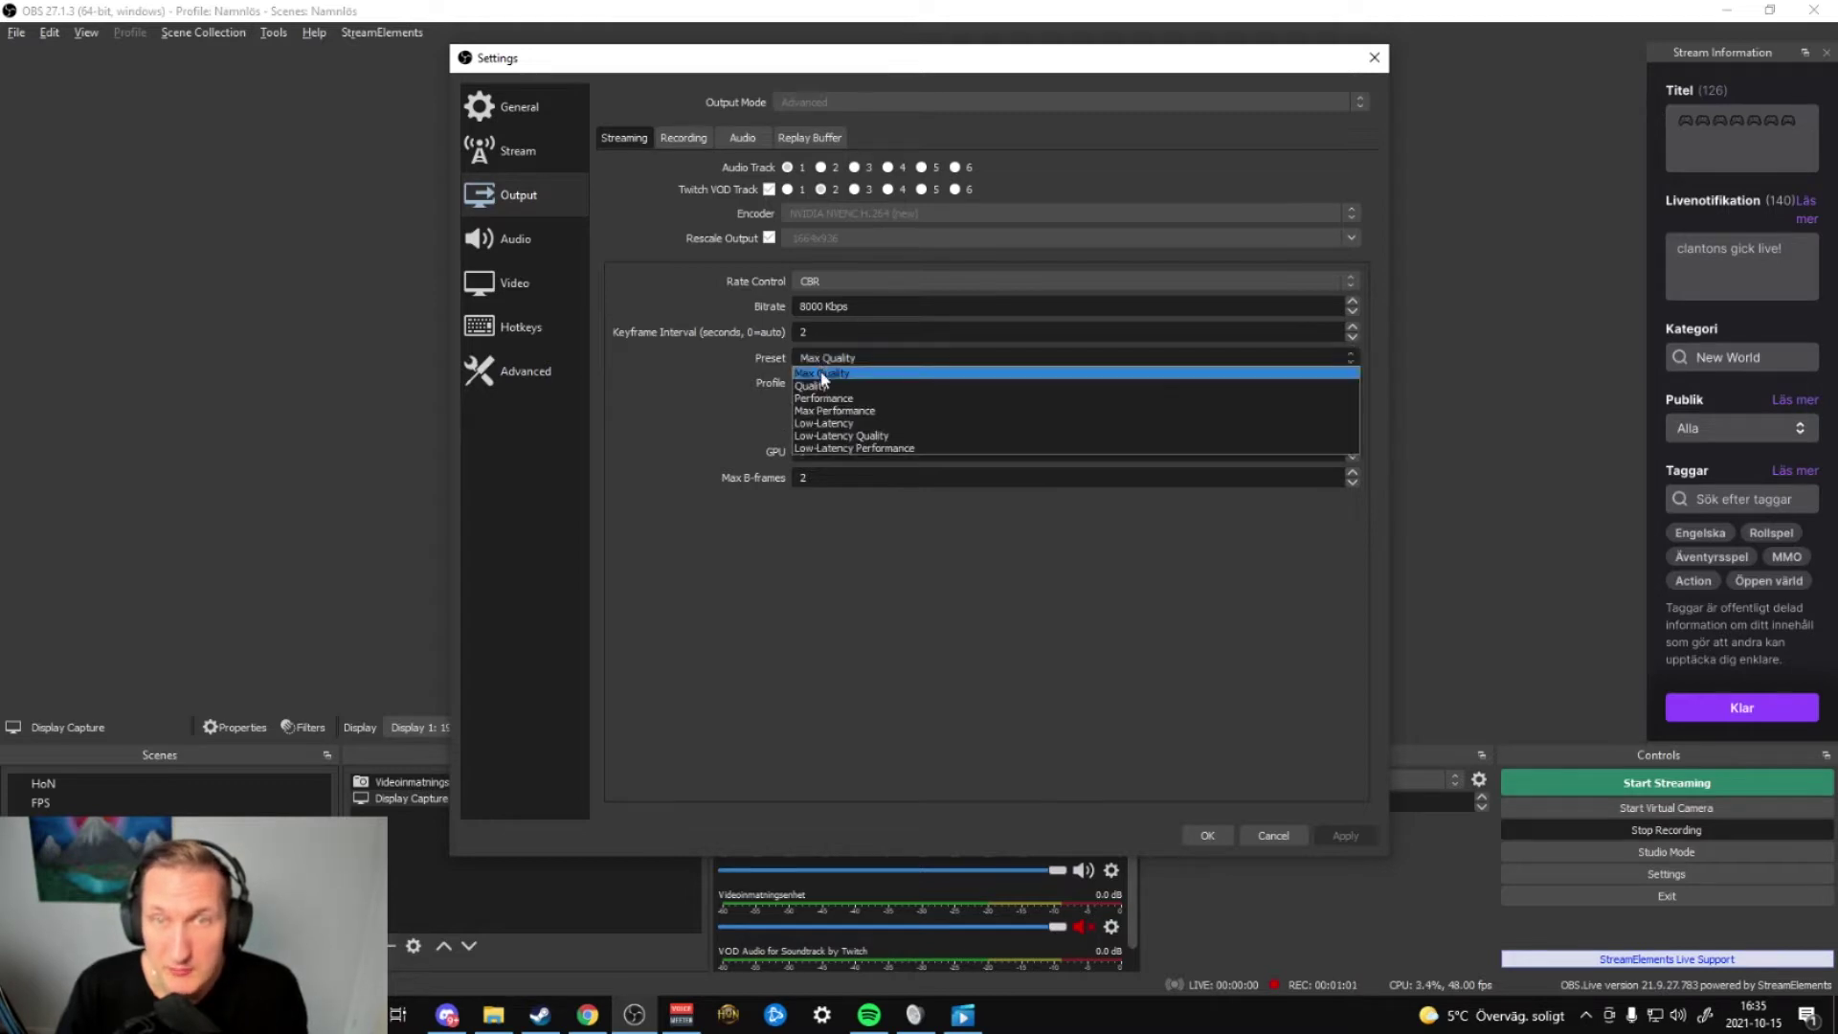
pyautogui.click(822, 373)
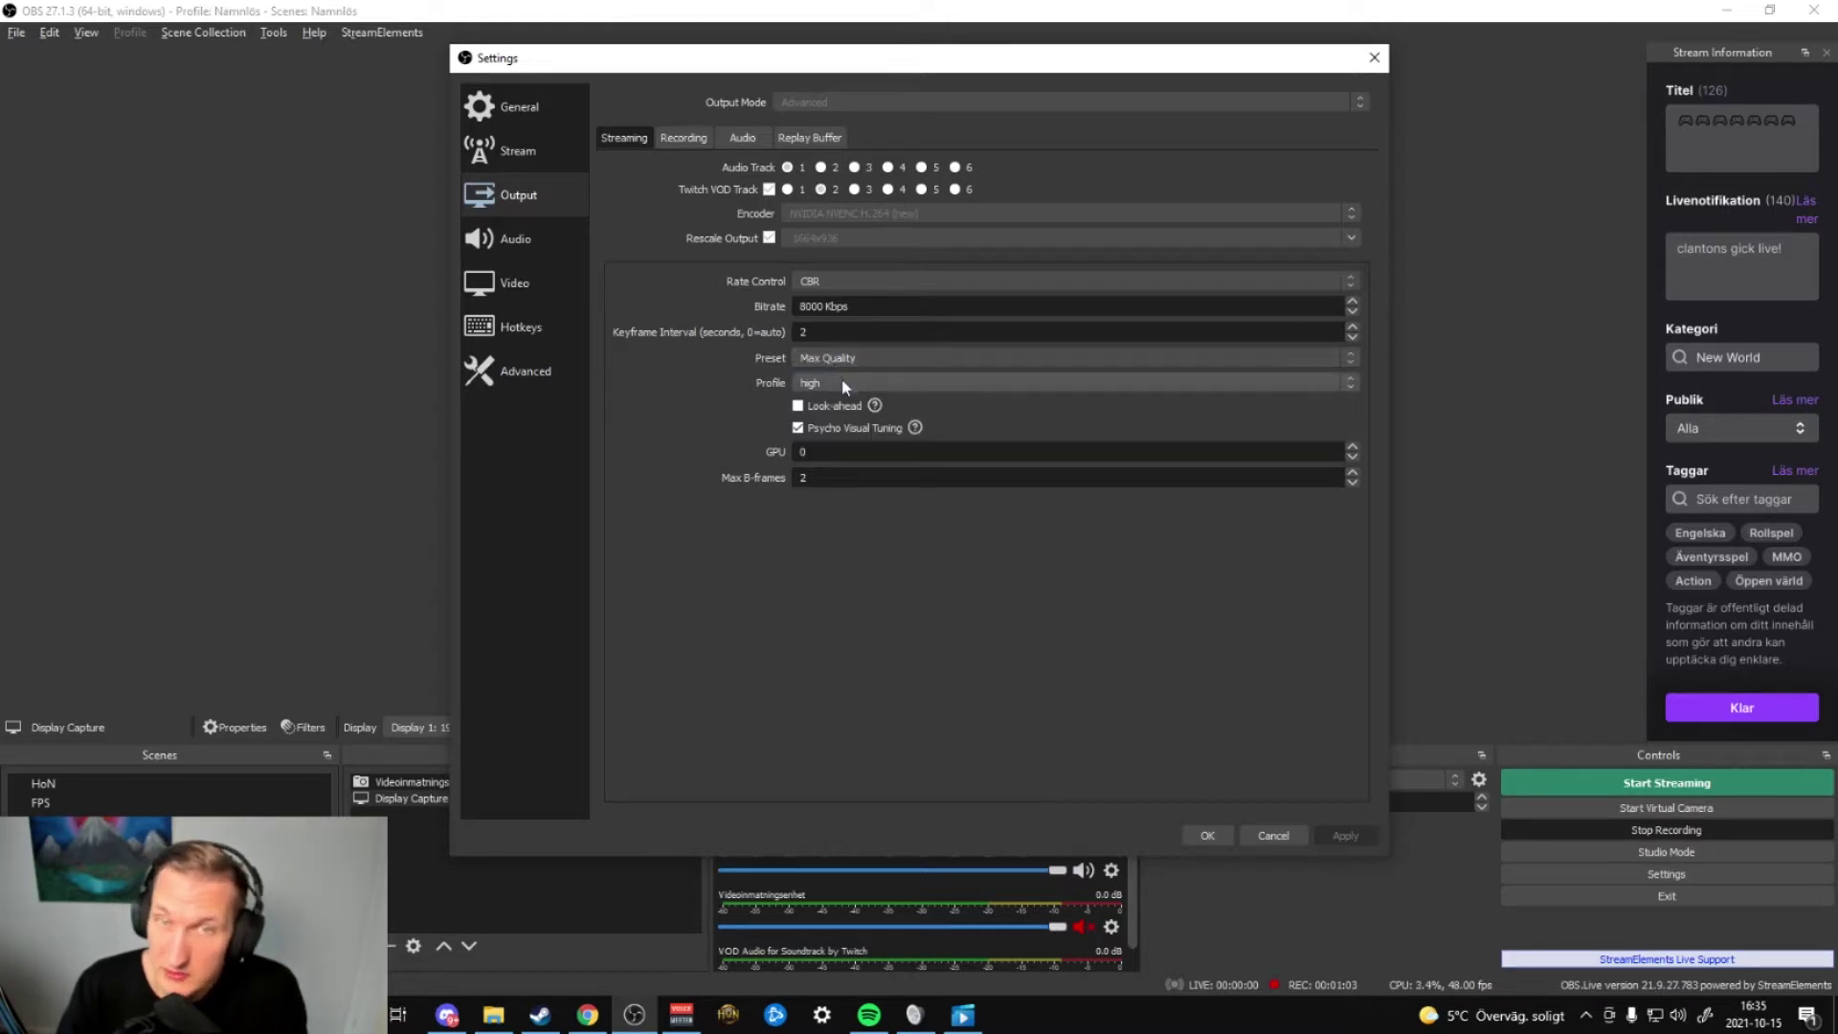
pyautogui.click(841, 382)
pyautogui.click(851, 387)
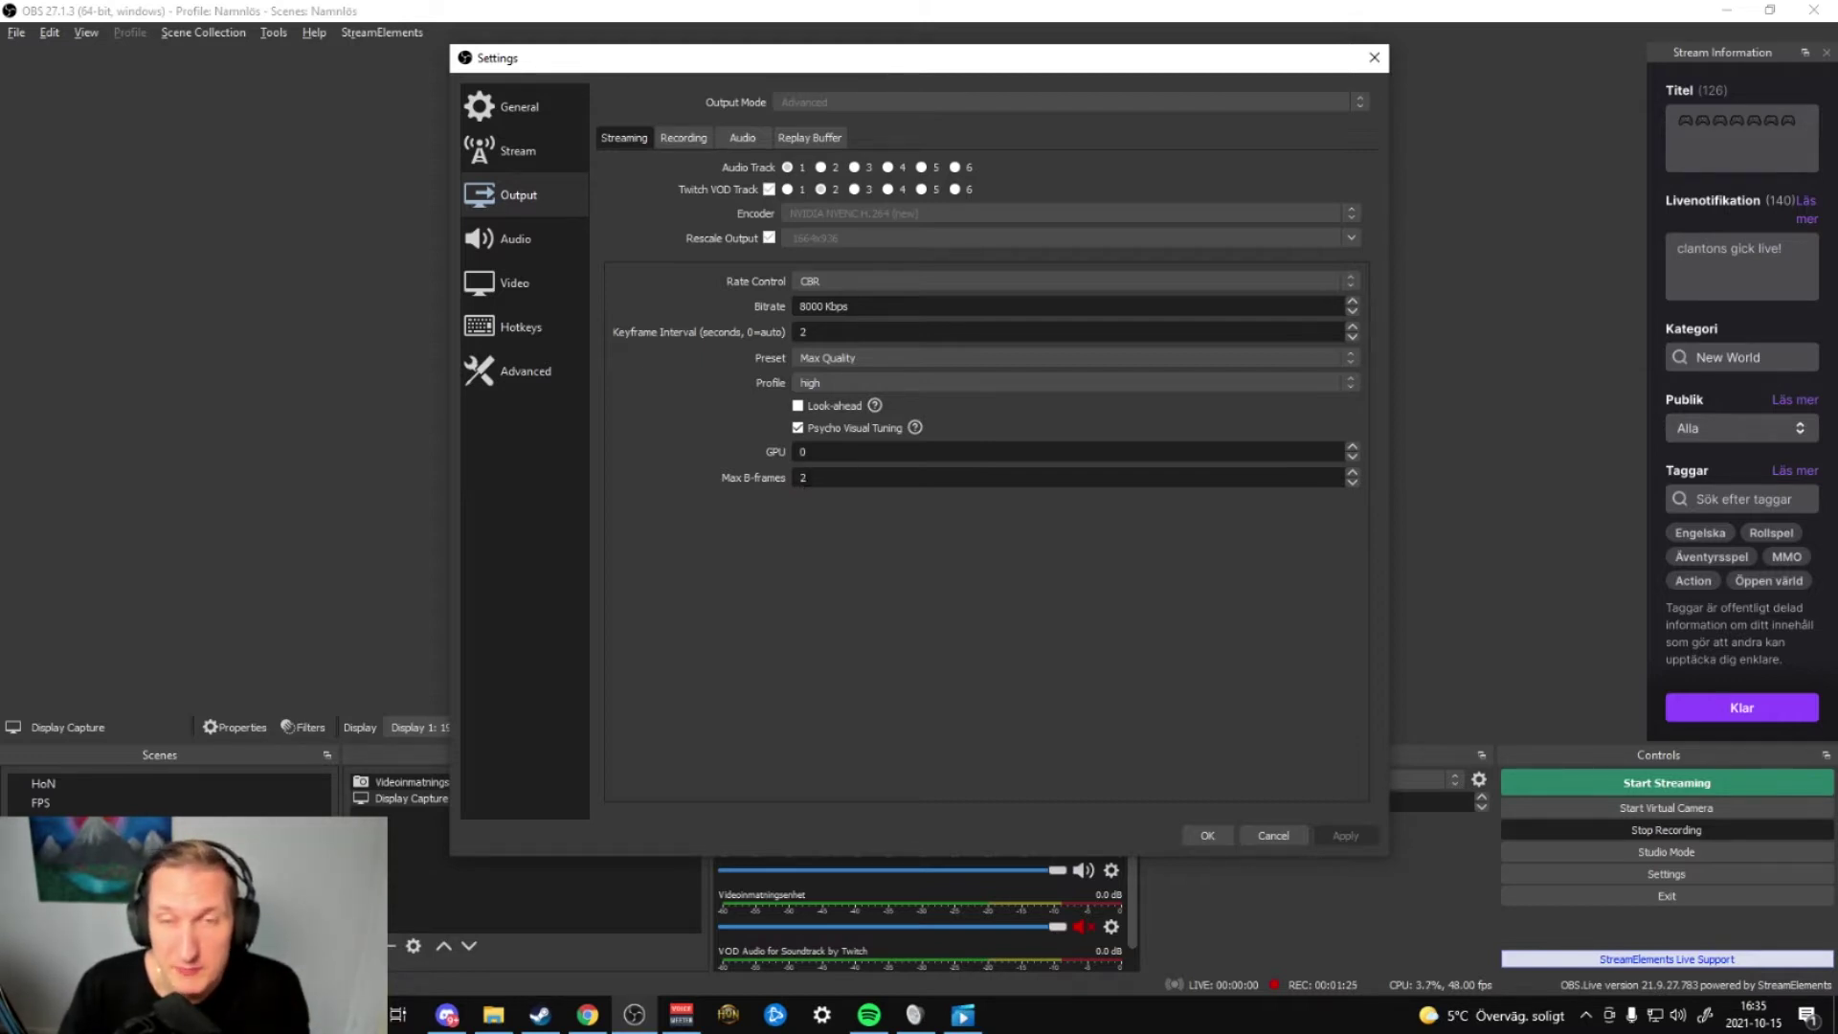
pyautogui.scroll(-1, 804, 474)
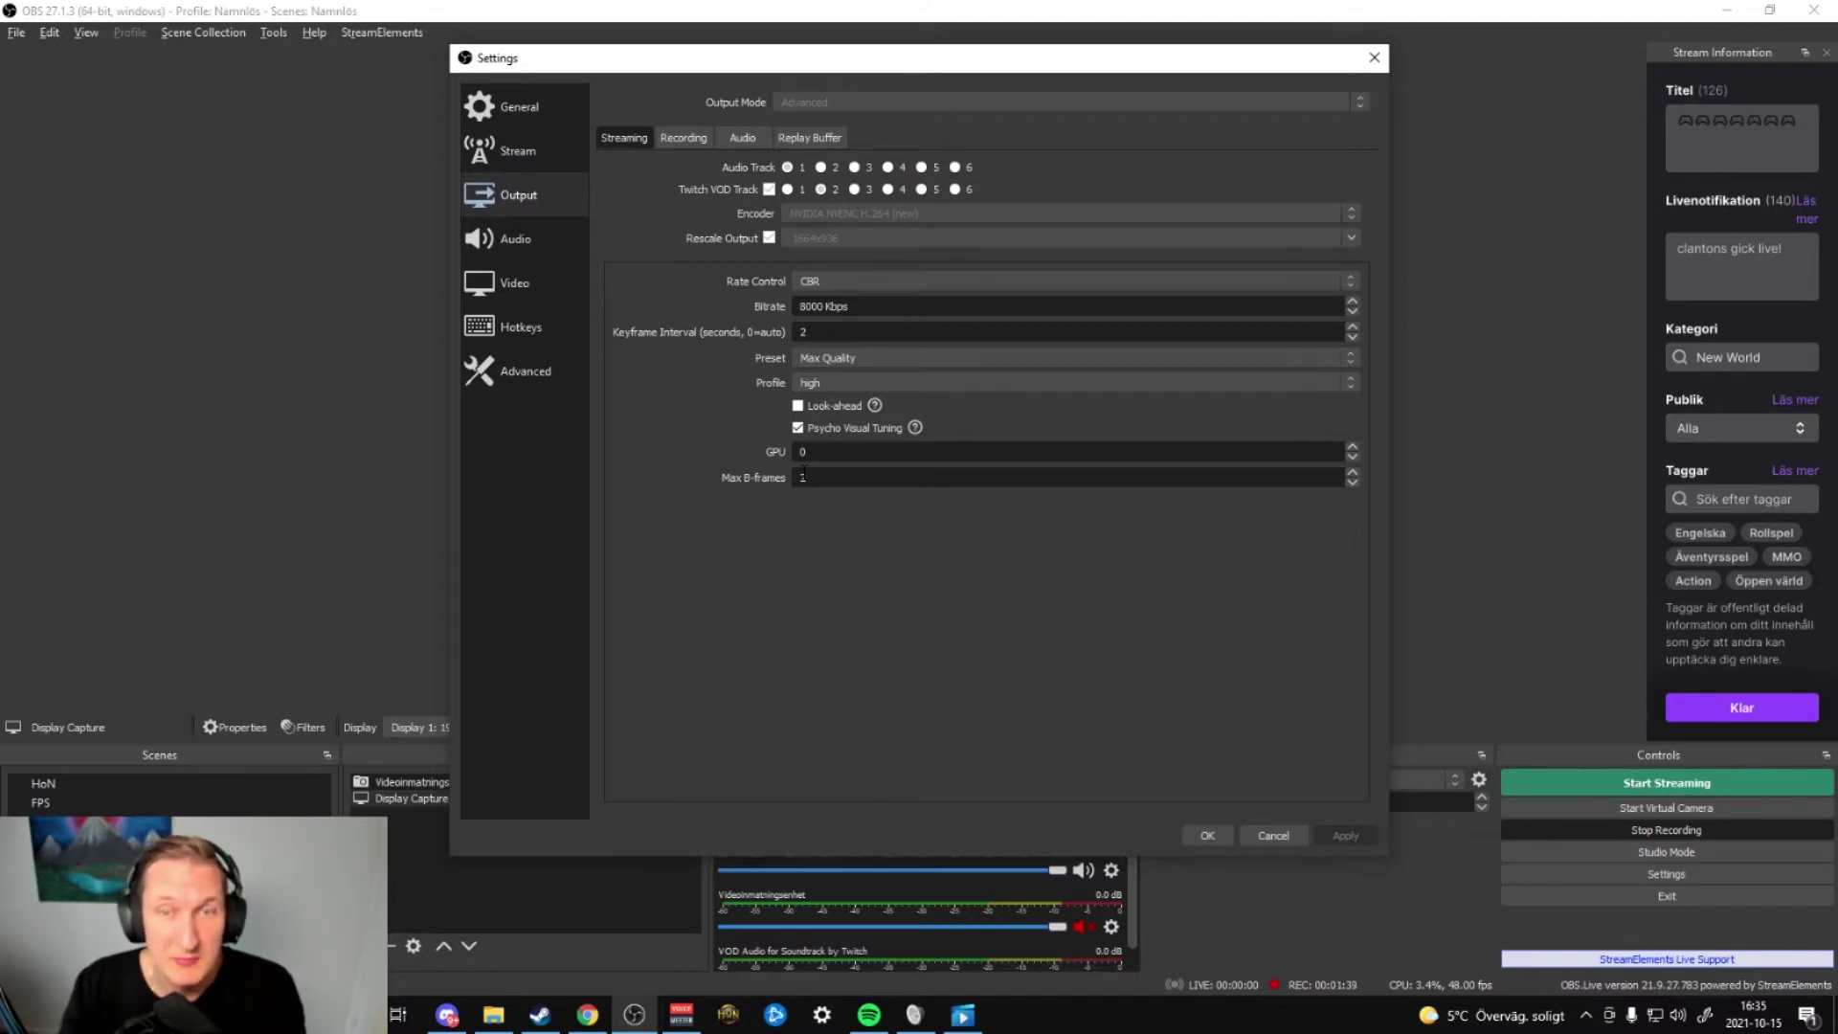
pyautogui.press('BackSpace')
pyautogui.write('2')
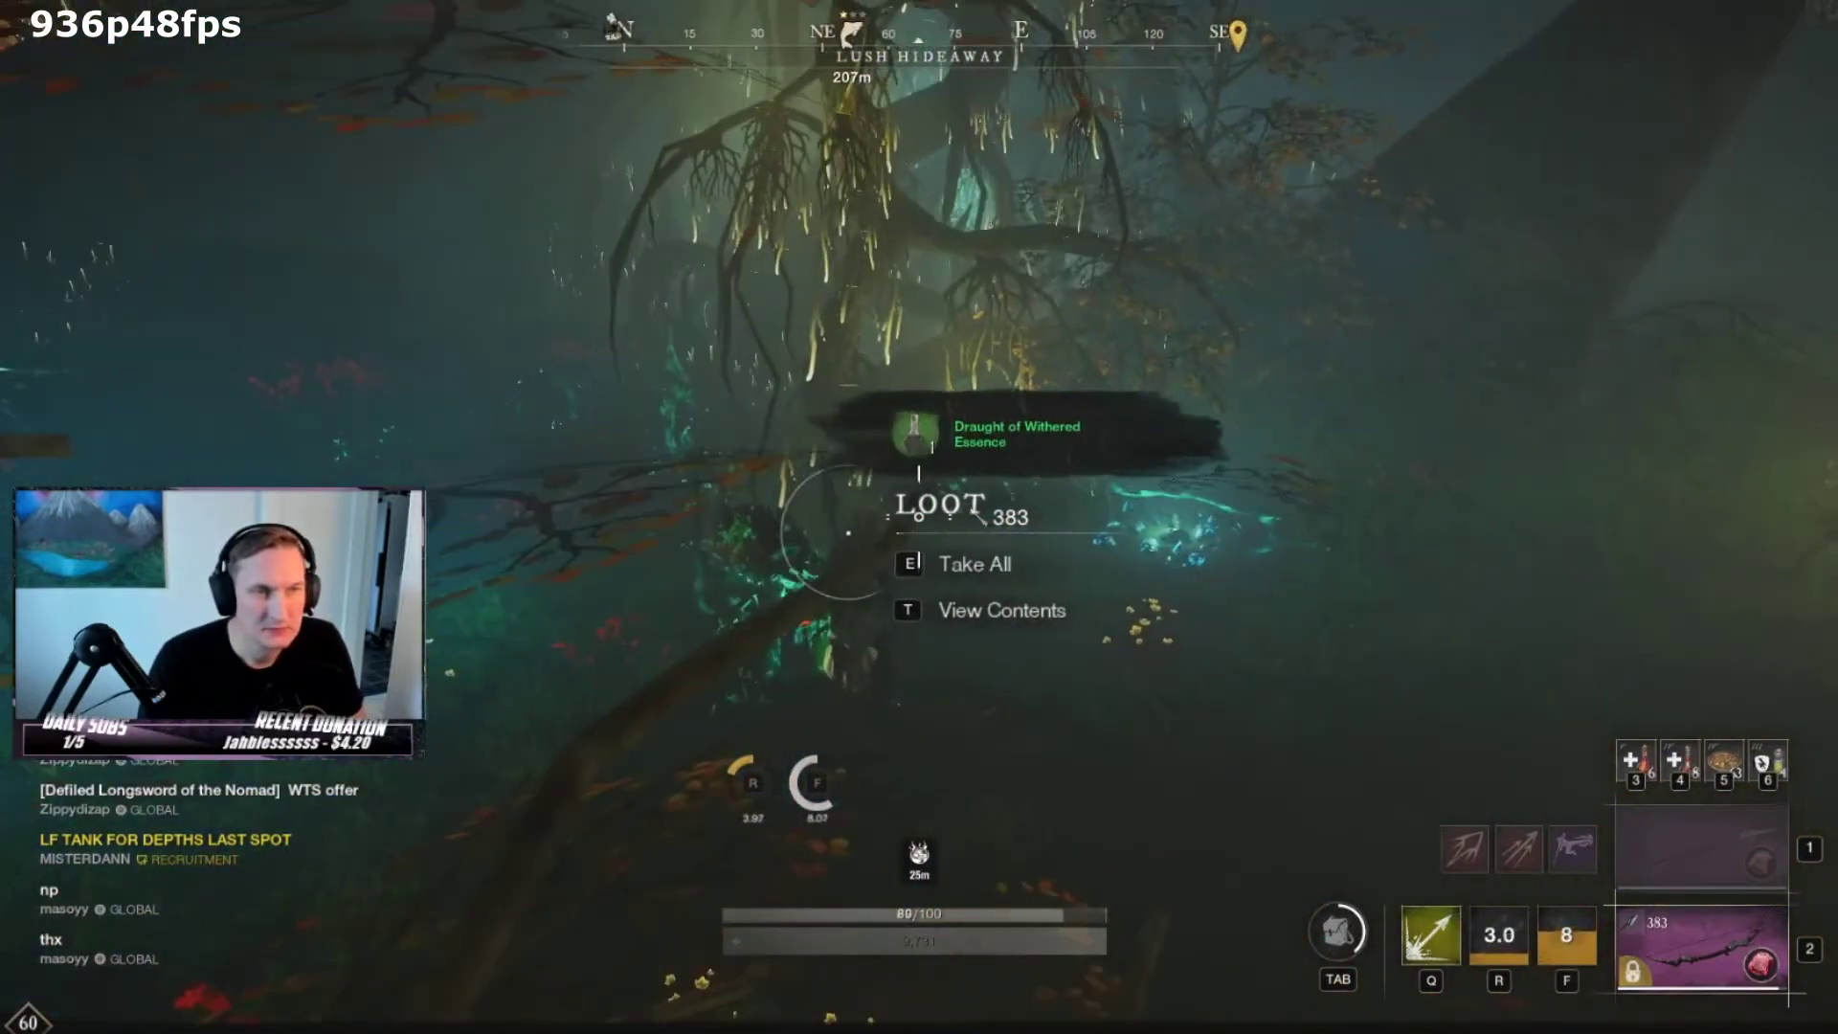
# Step: Take all loot, including the Draught of Withered Essence, and run onward through Lush Hideaway
pyautogui.press('e')
pyautogui.press('w')
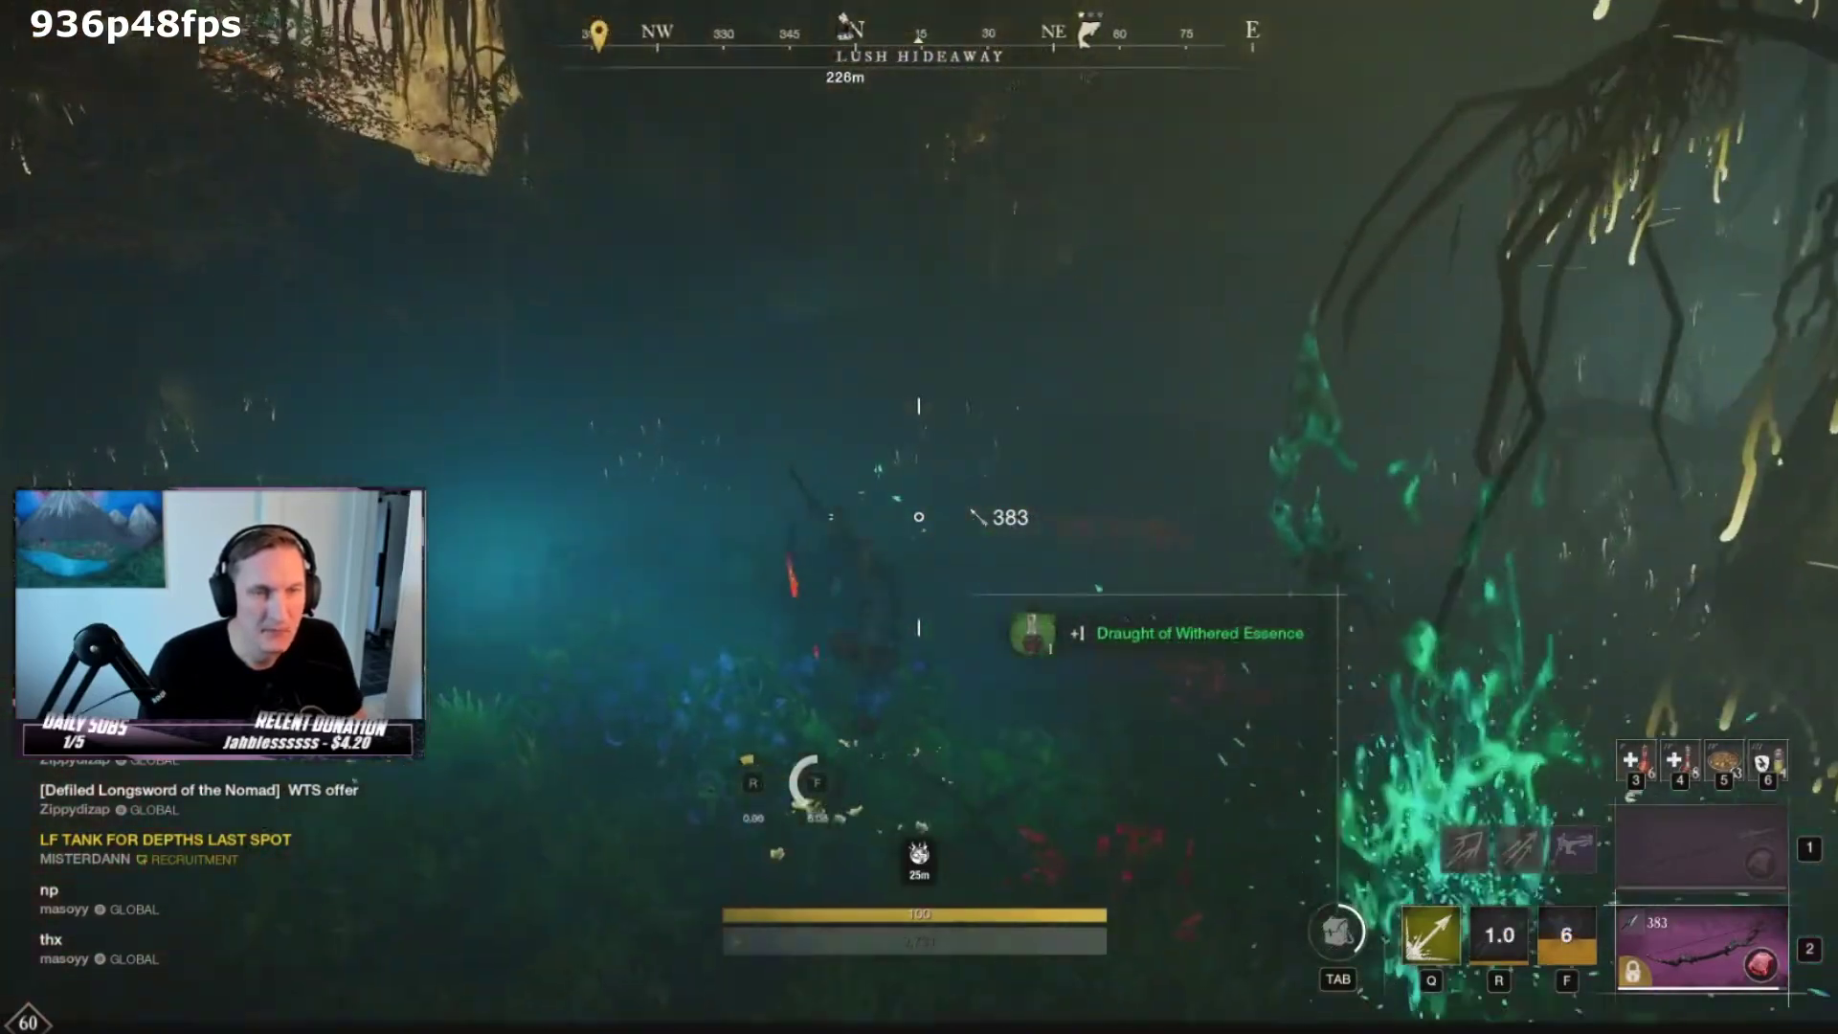
pyautogui.press('w')
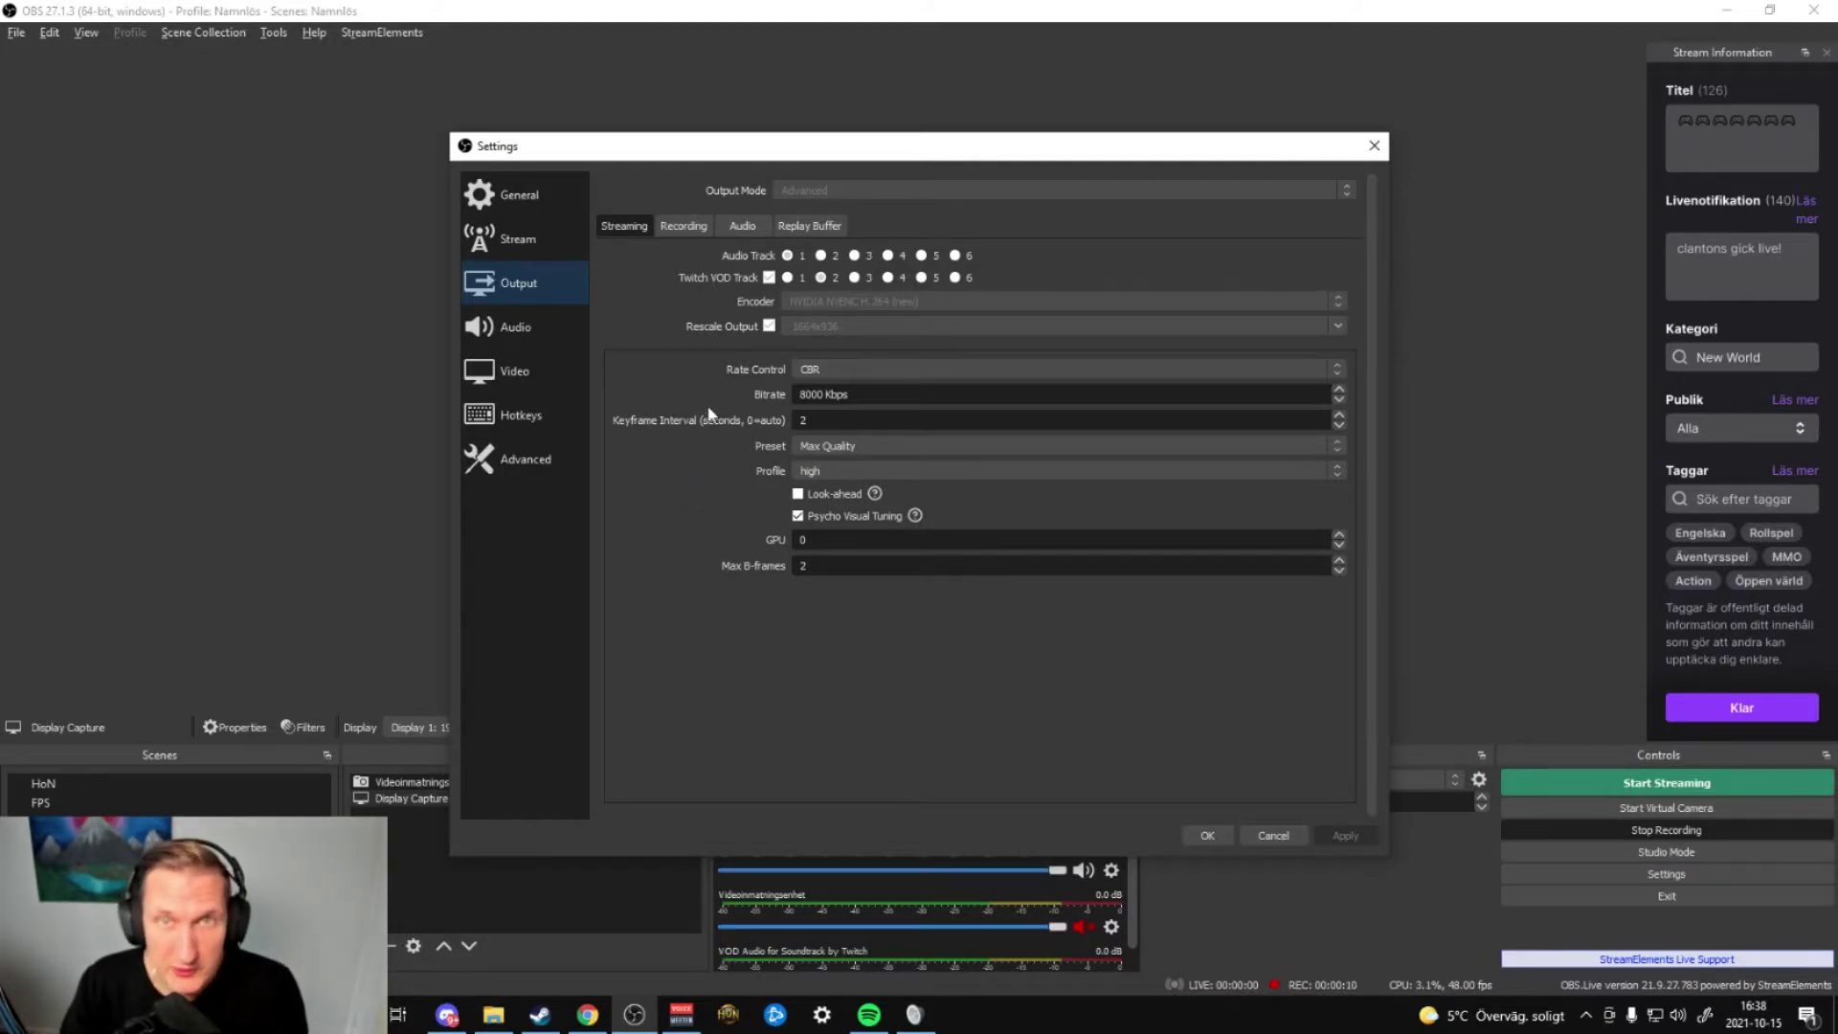
# Step: Look over the Recording and Audio track output tabs, then switch to Audio device settings
pyautogui.click(685, 227)
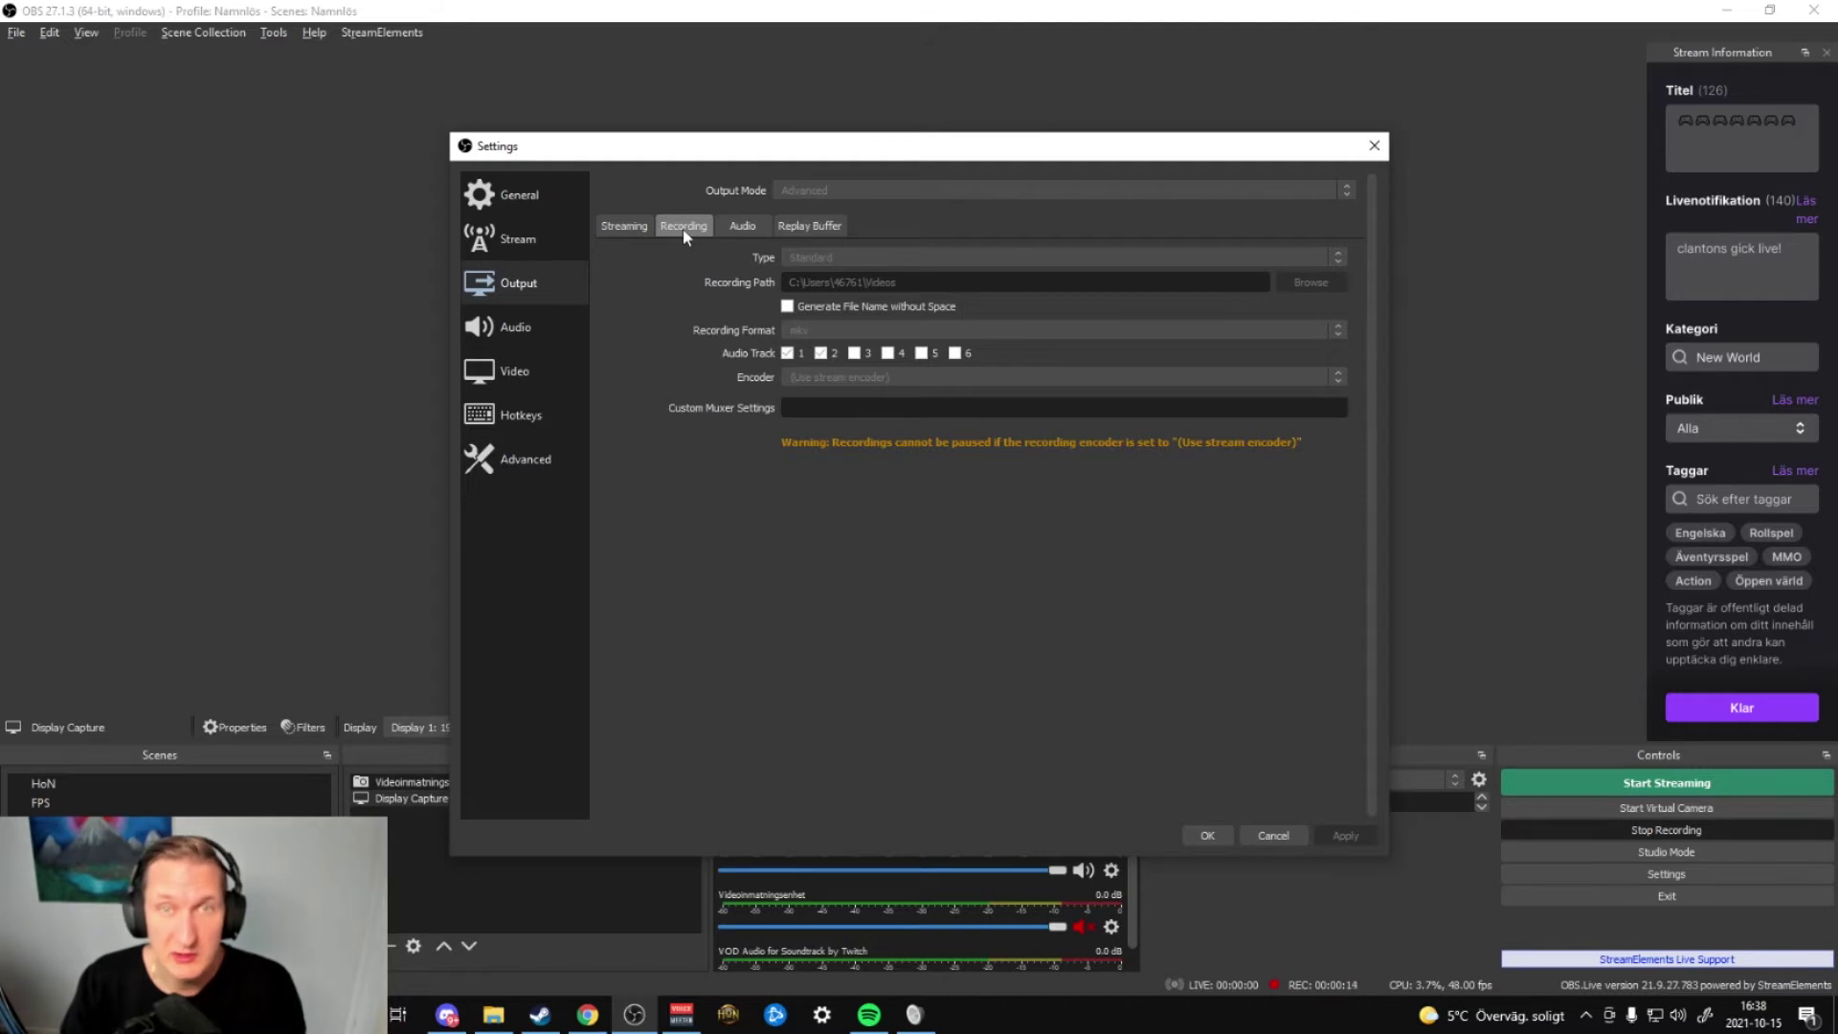
pyautogui.click(739, 230)
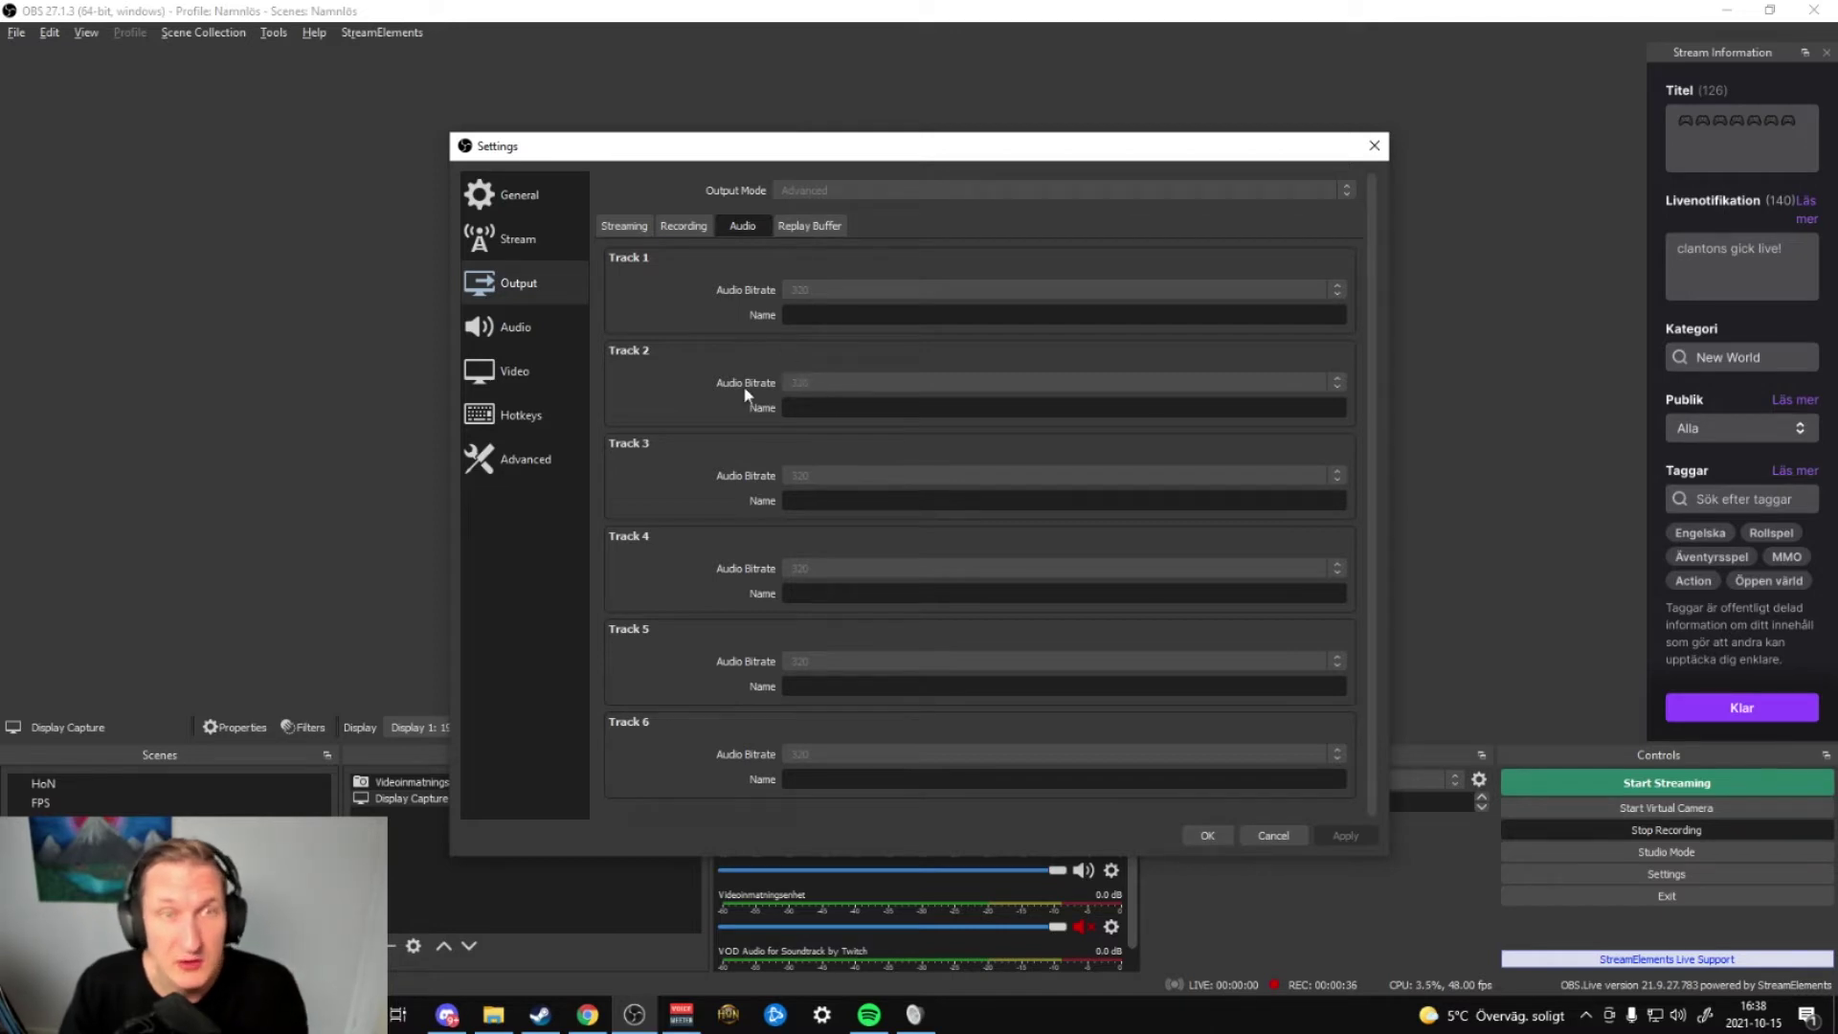
pyautogui.click(542, 335)
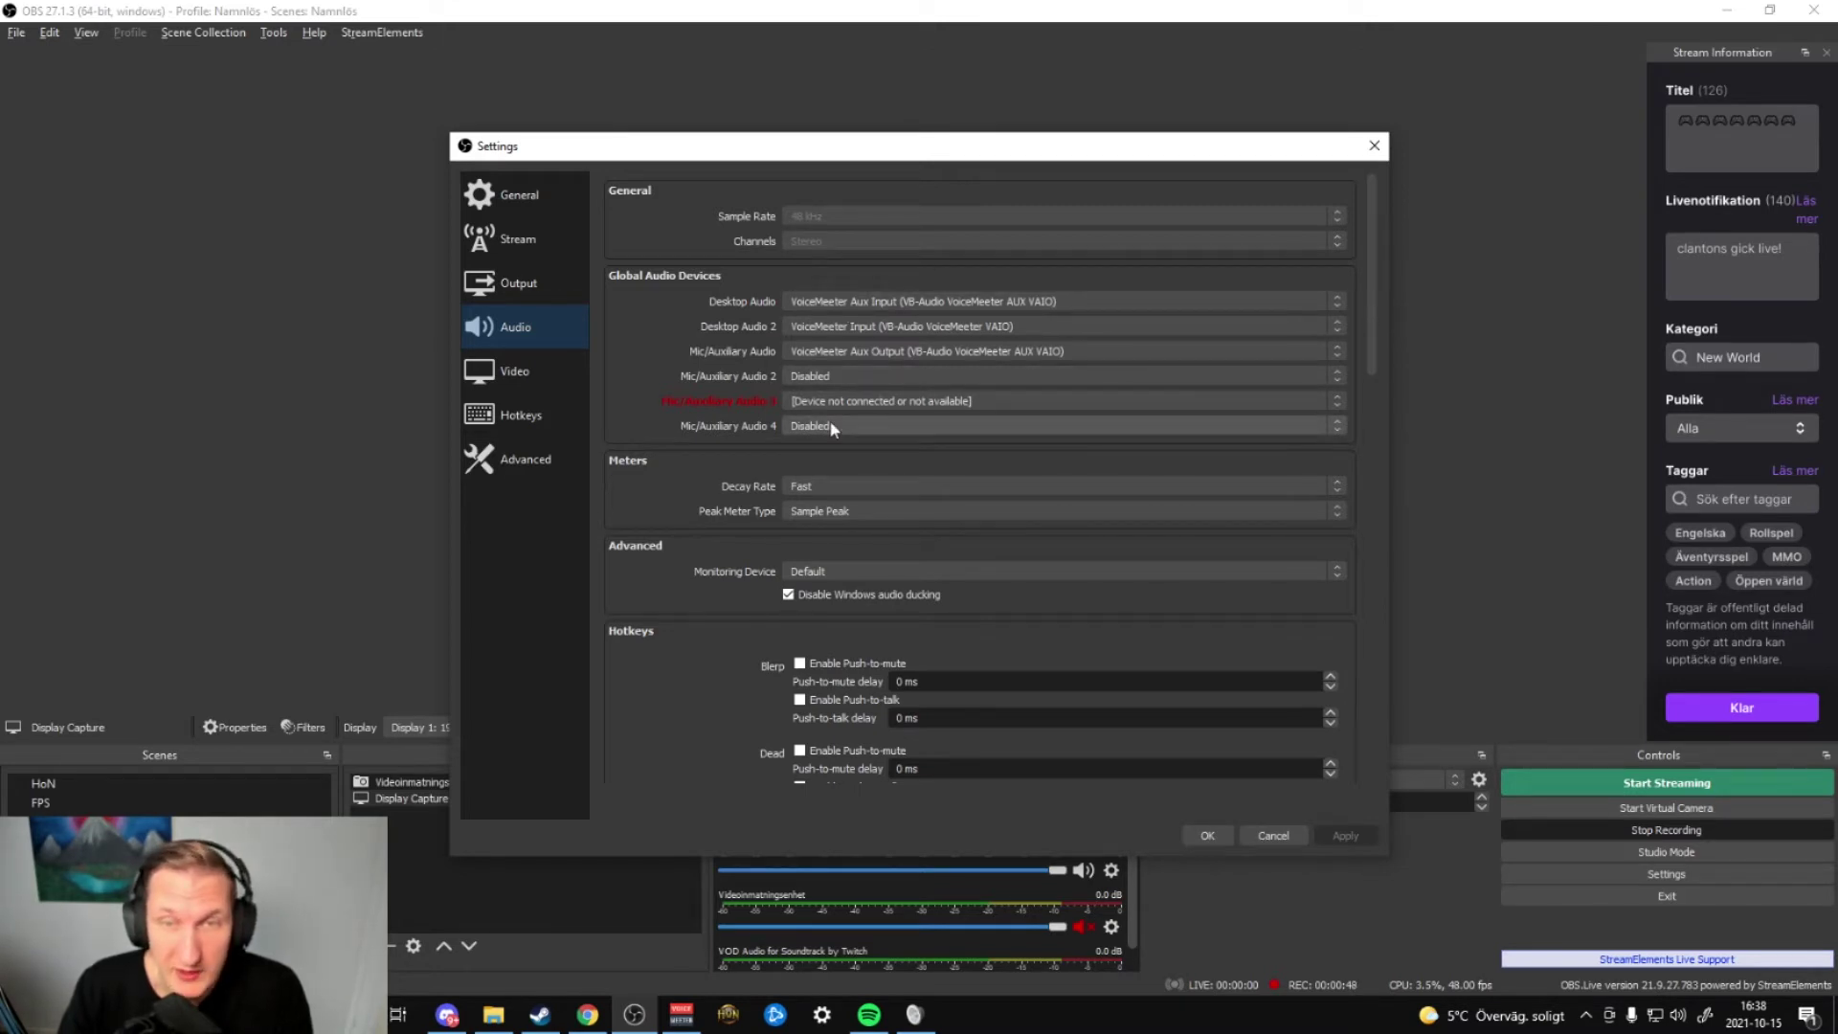
pyautogui.click(801, 489)
pyautogui.click(801, 498)
pyautogui.click(855, 511)
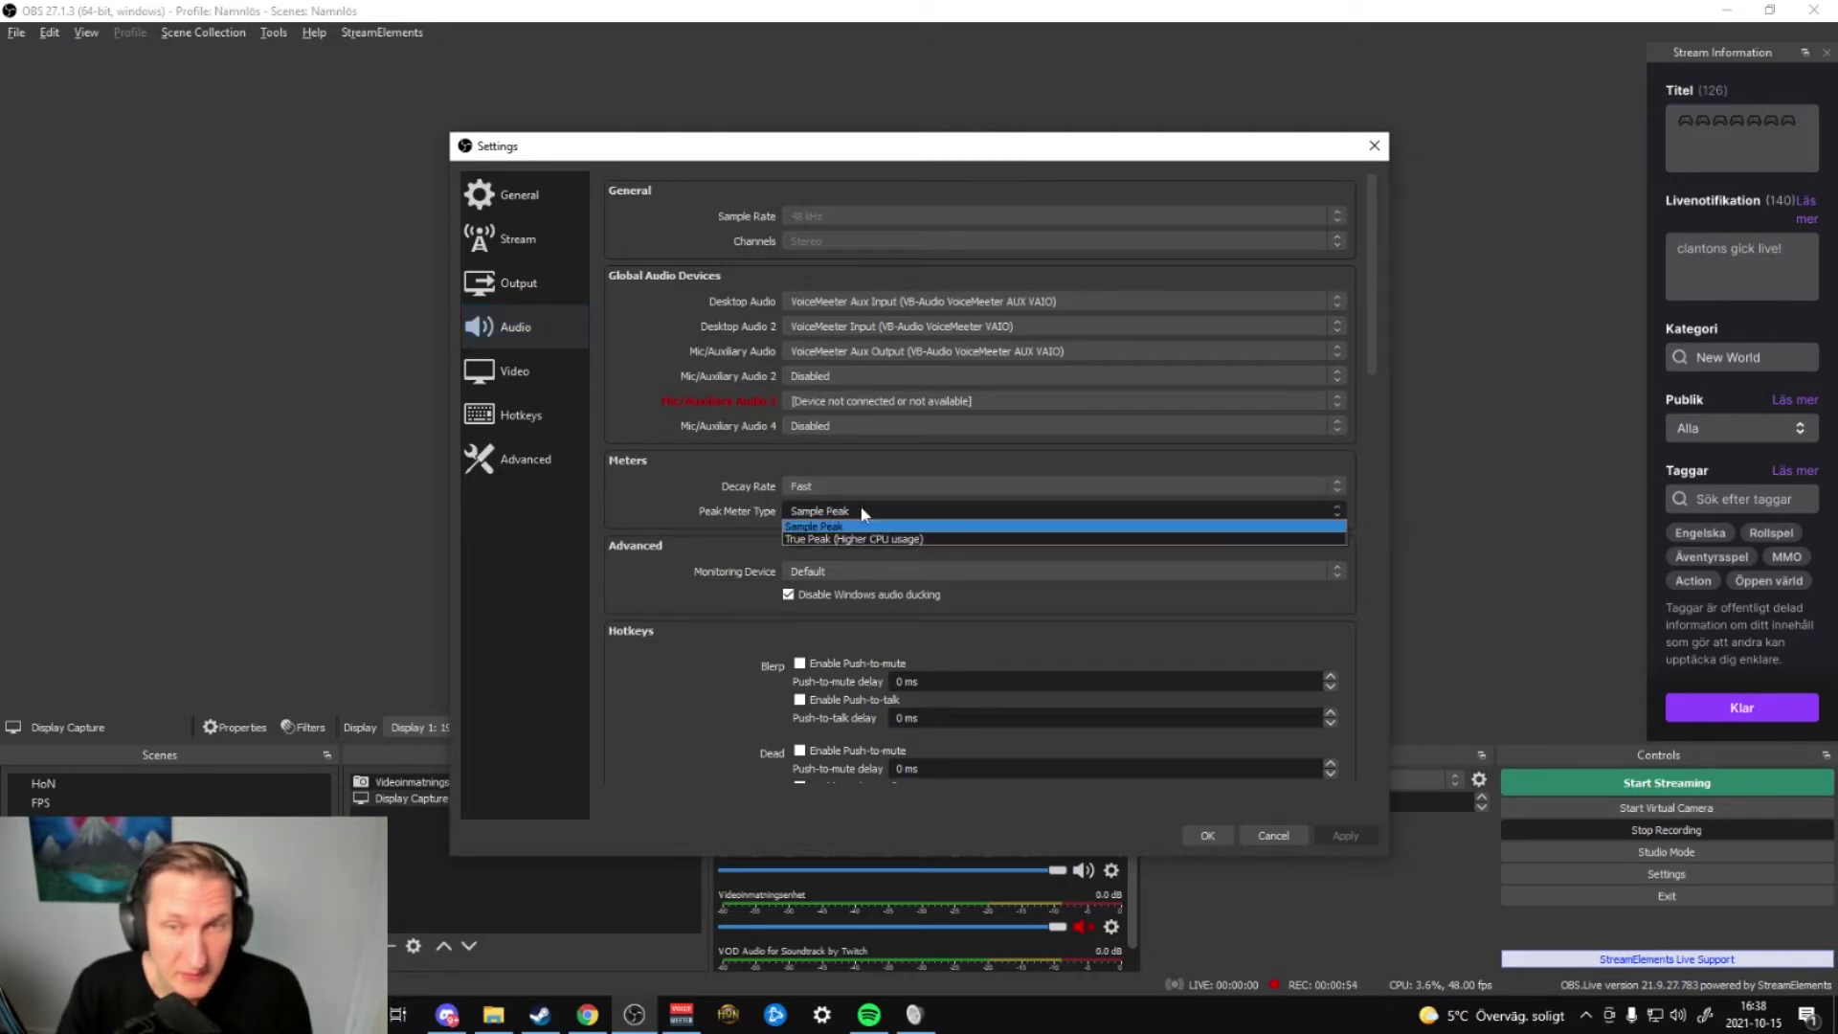
pyautogui.click(878, 517)
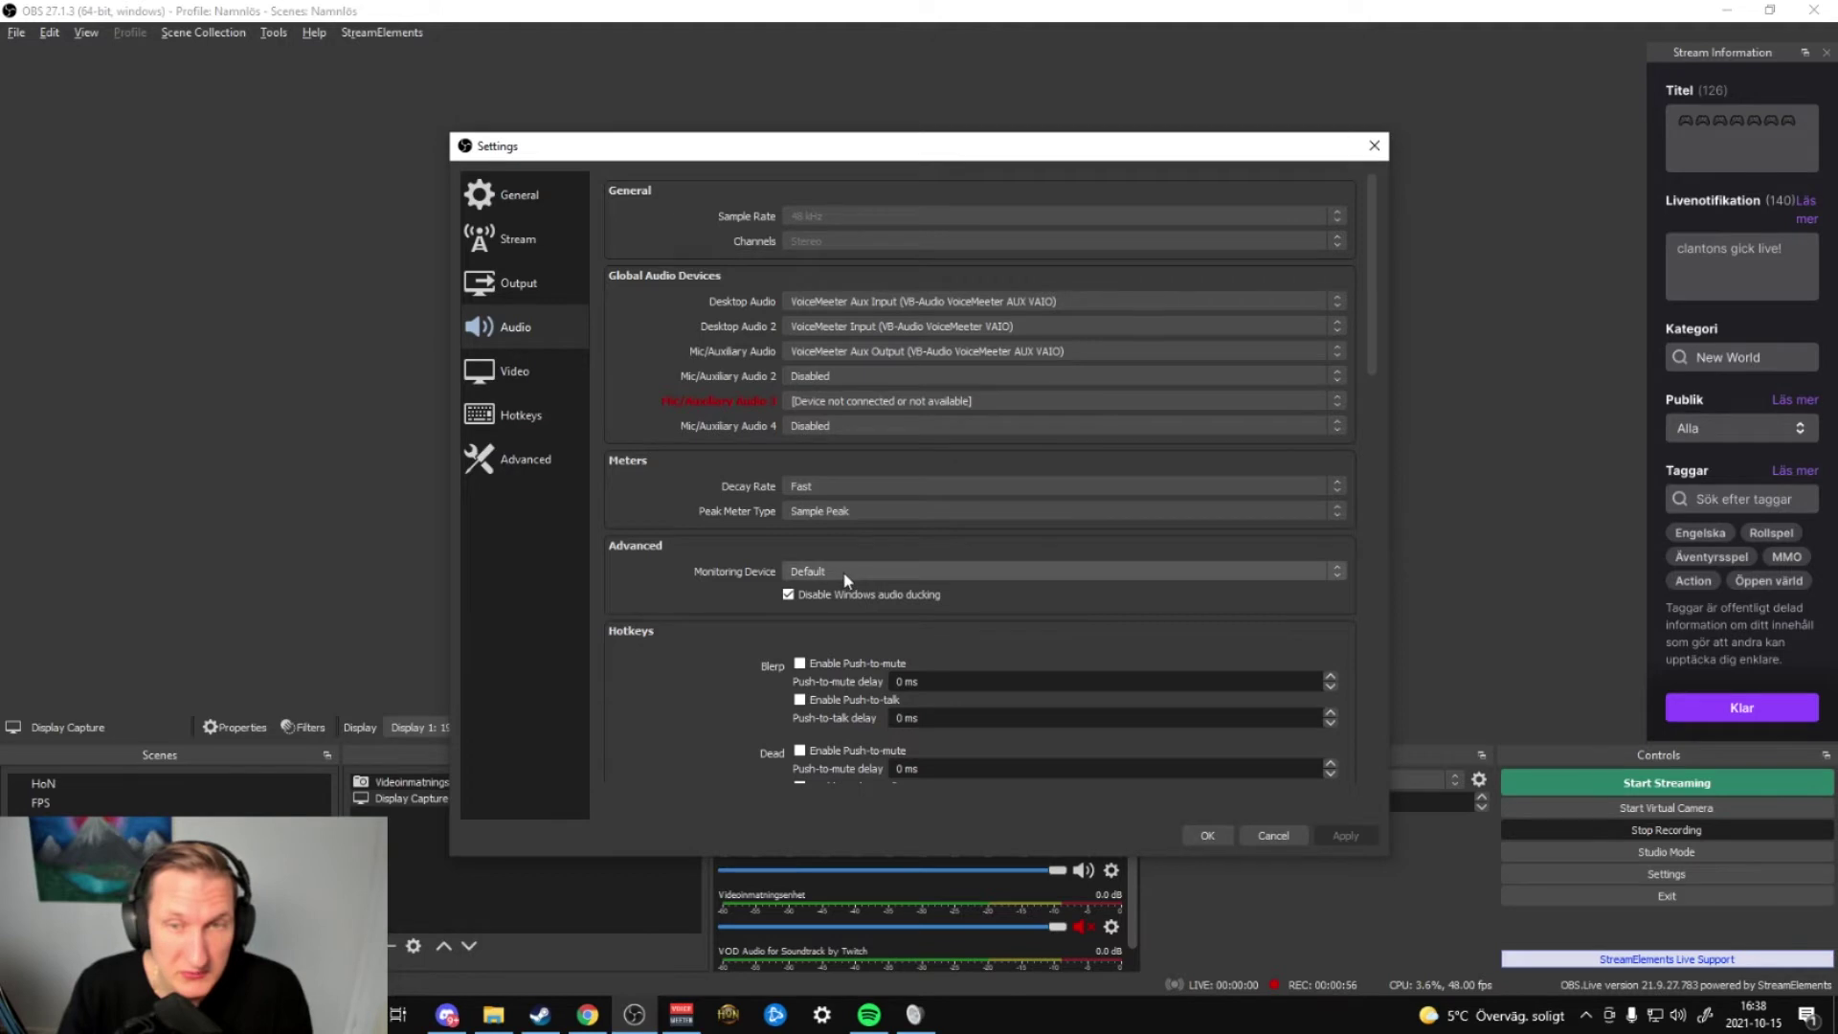
pyautogui.scroll(-15, 692, 661)
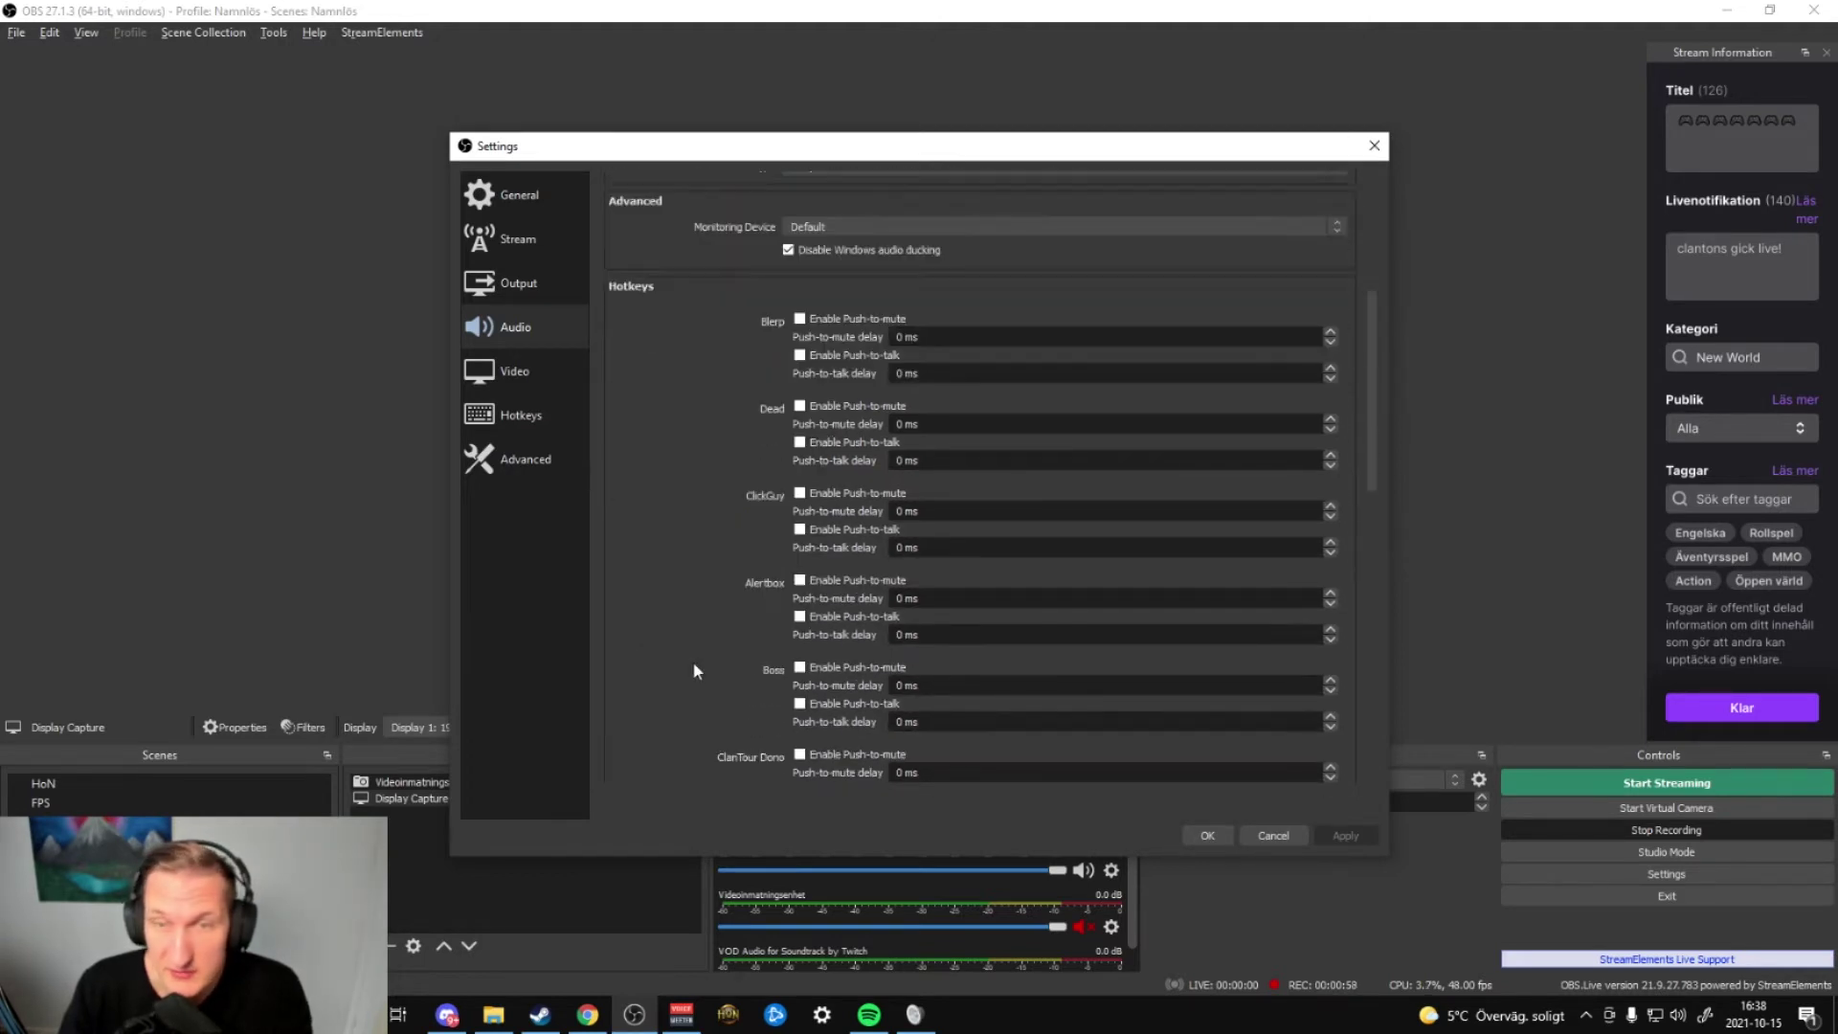
pyautogui.scroll(8, 694, 663)
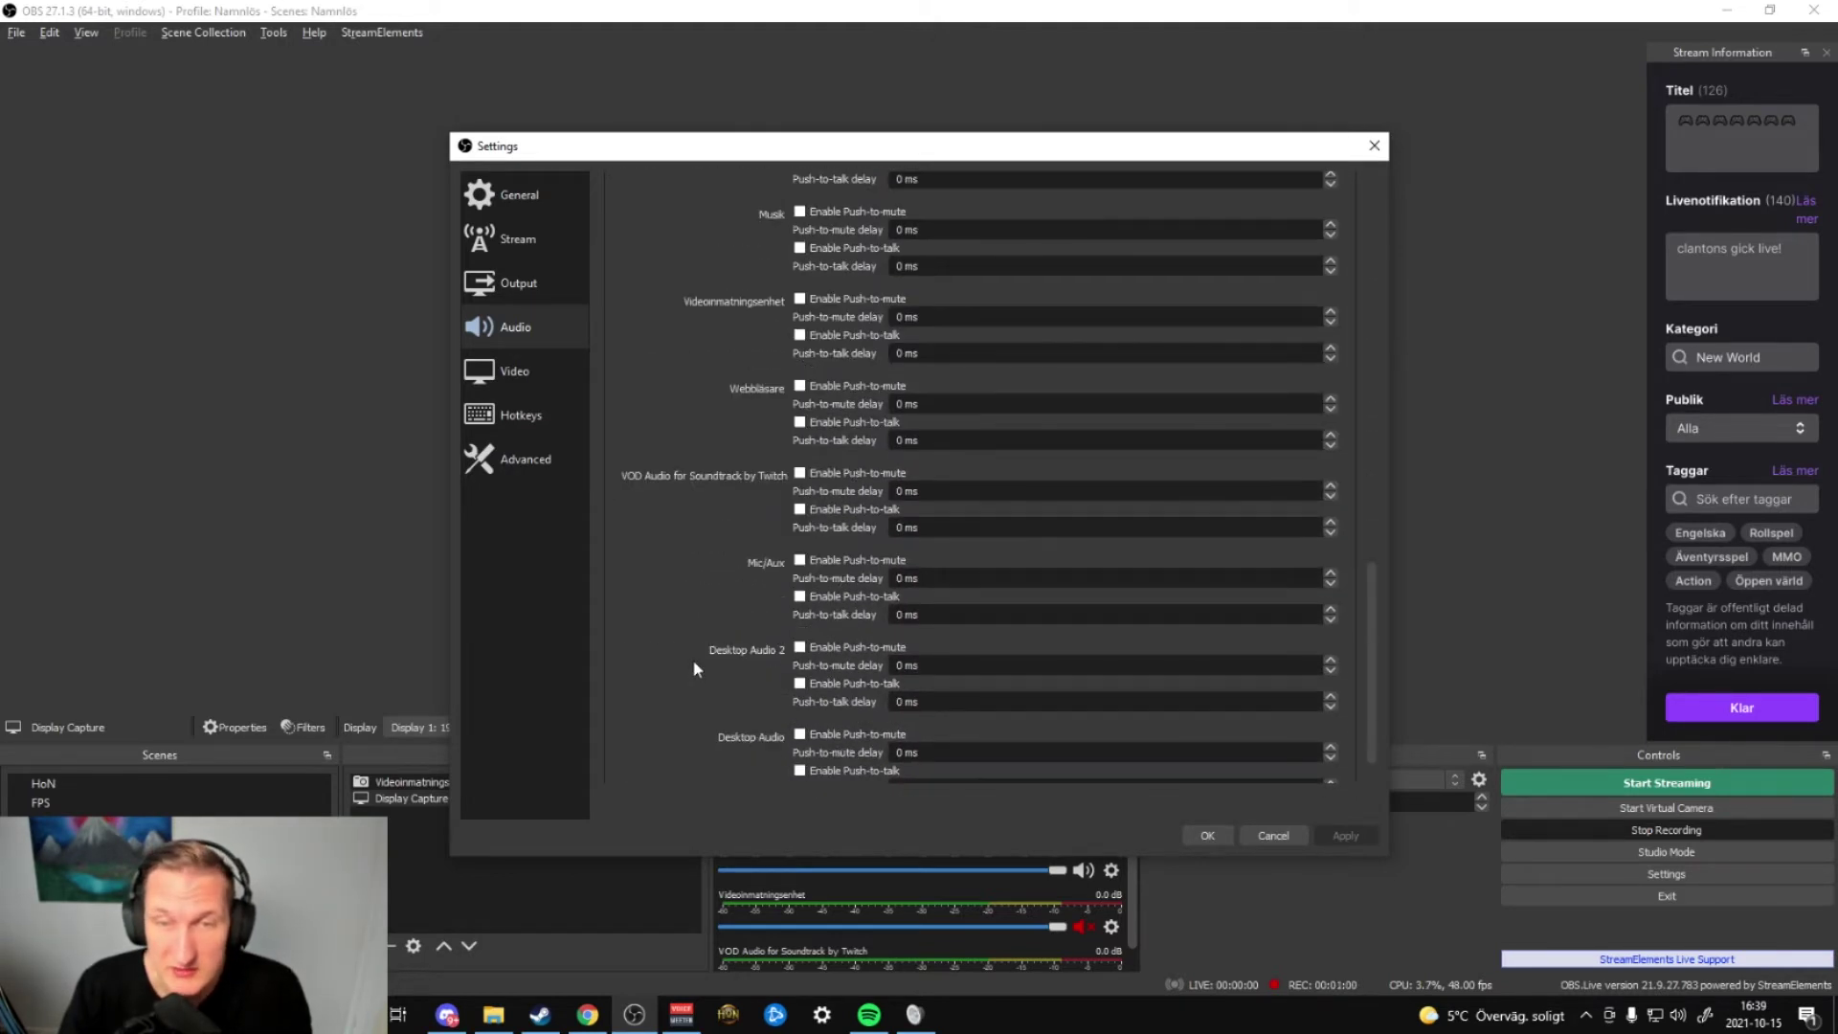
pyautogui.scroll(5, 687, 655)
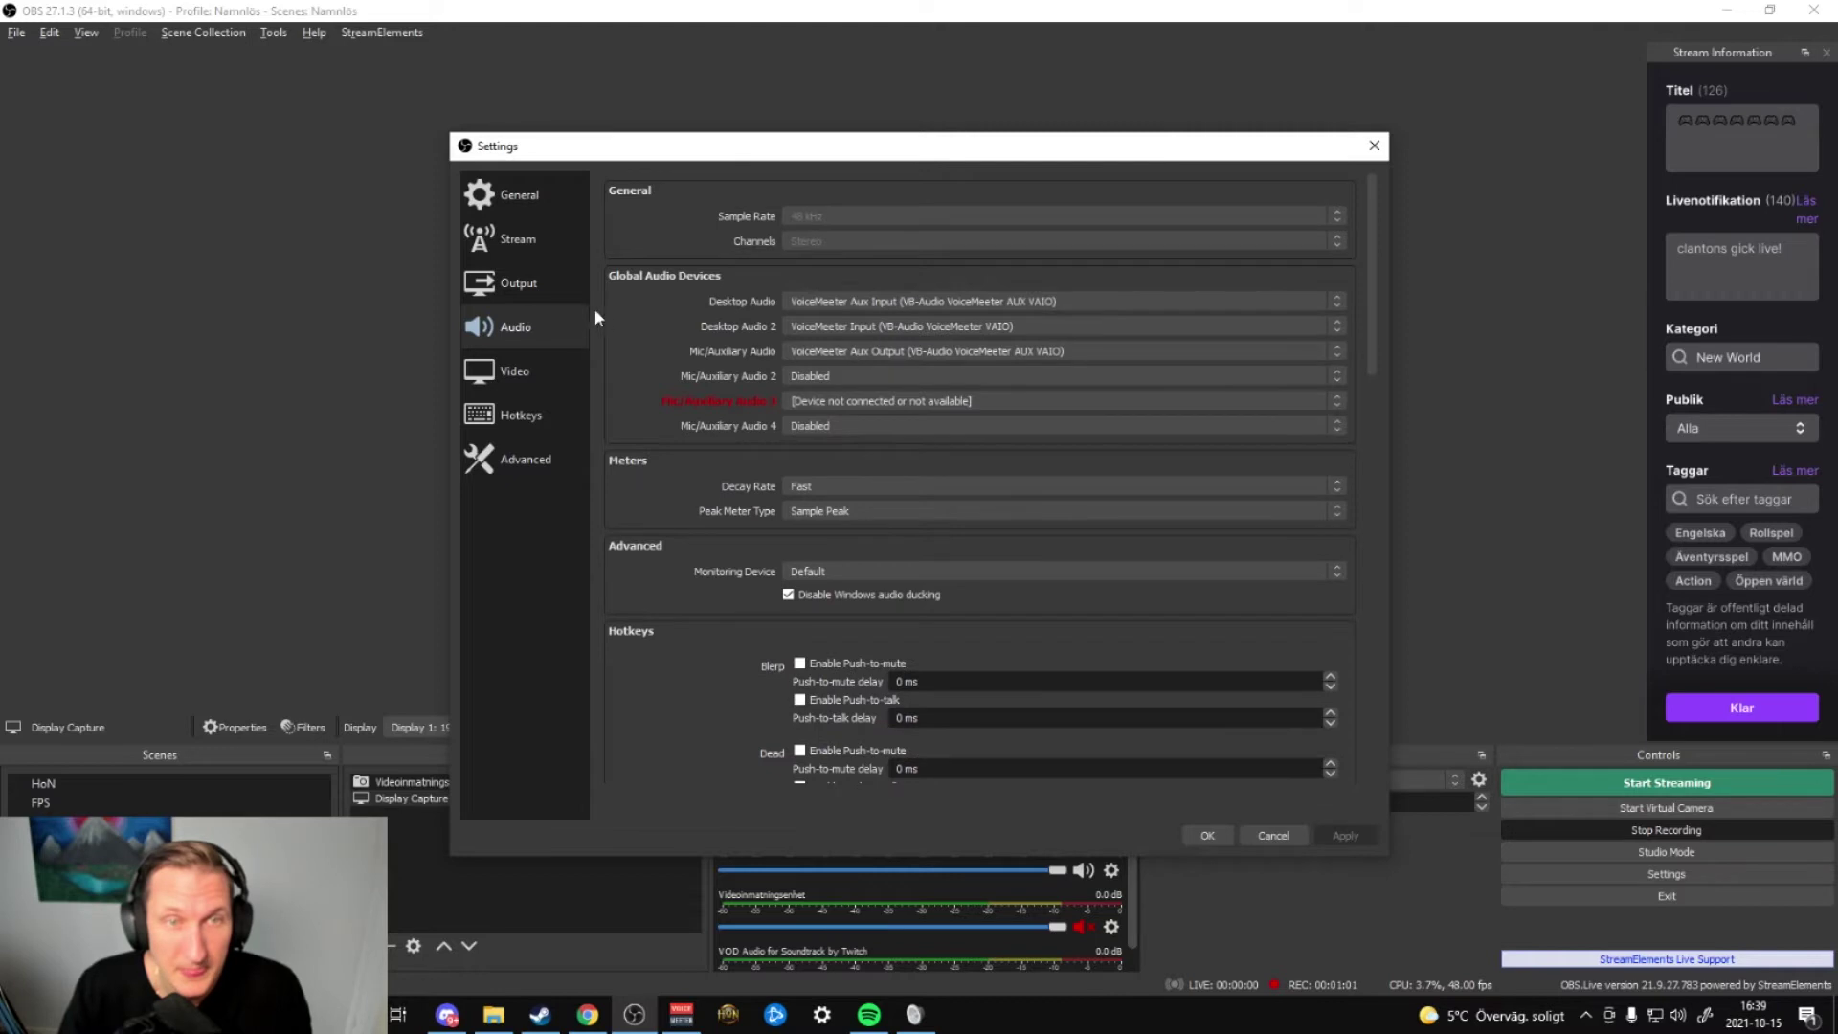
# Step: View the locked Video resolution settings, then return to the Output page
pyautogui.click(529, 372)
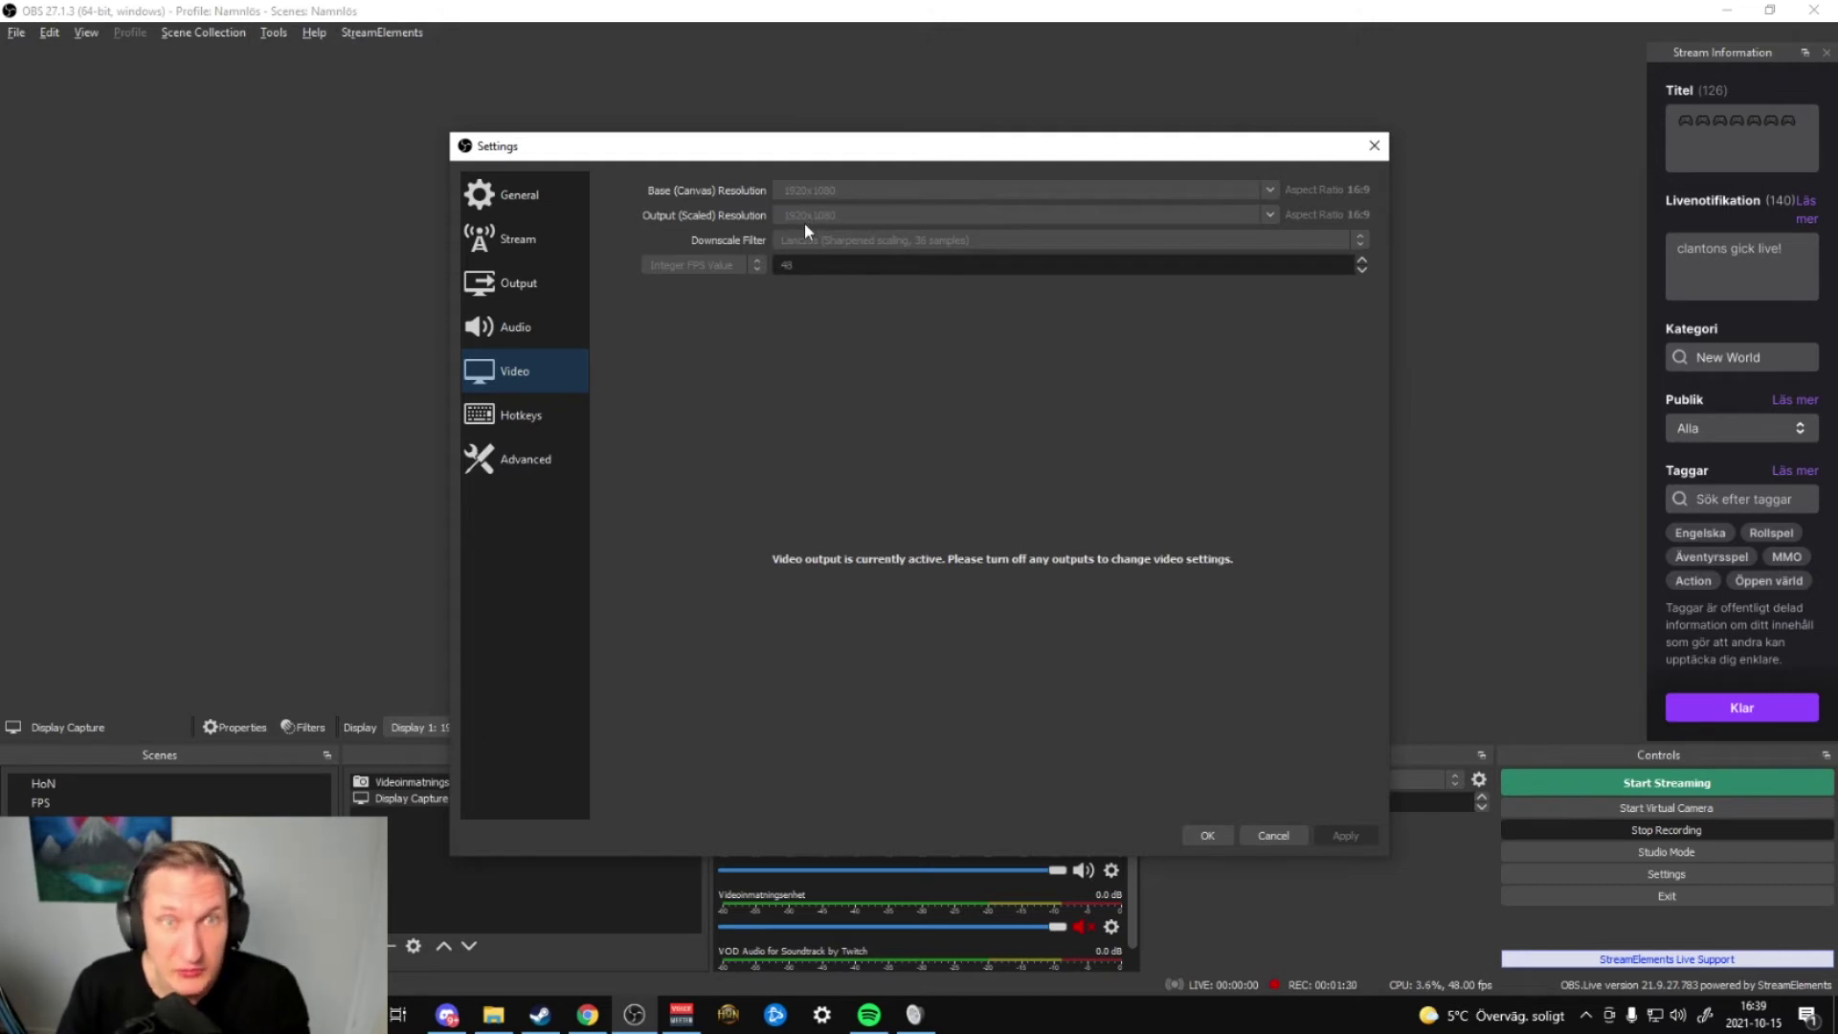
pyautogui.click(542, 276)
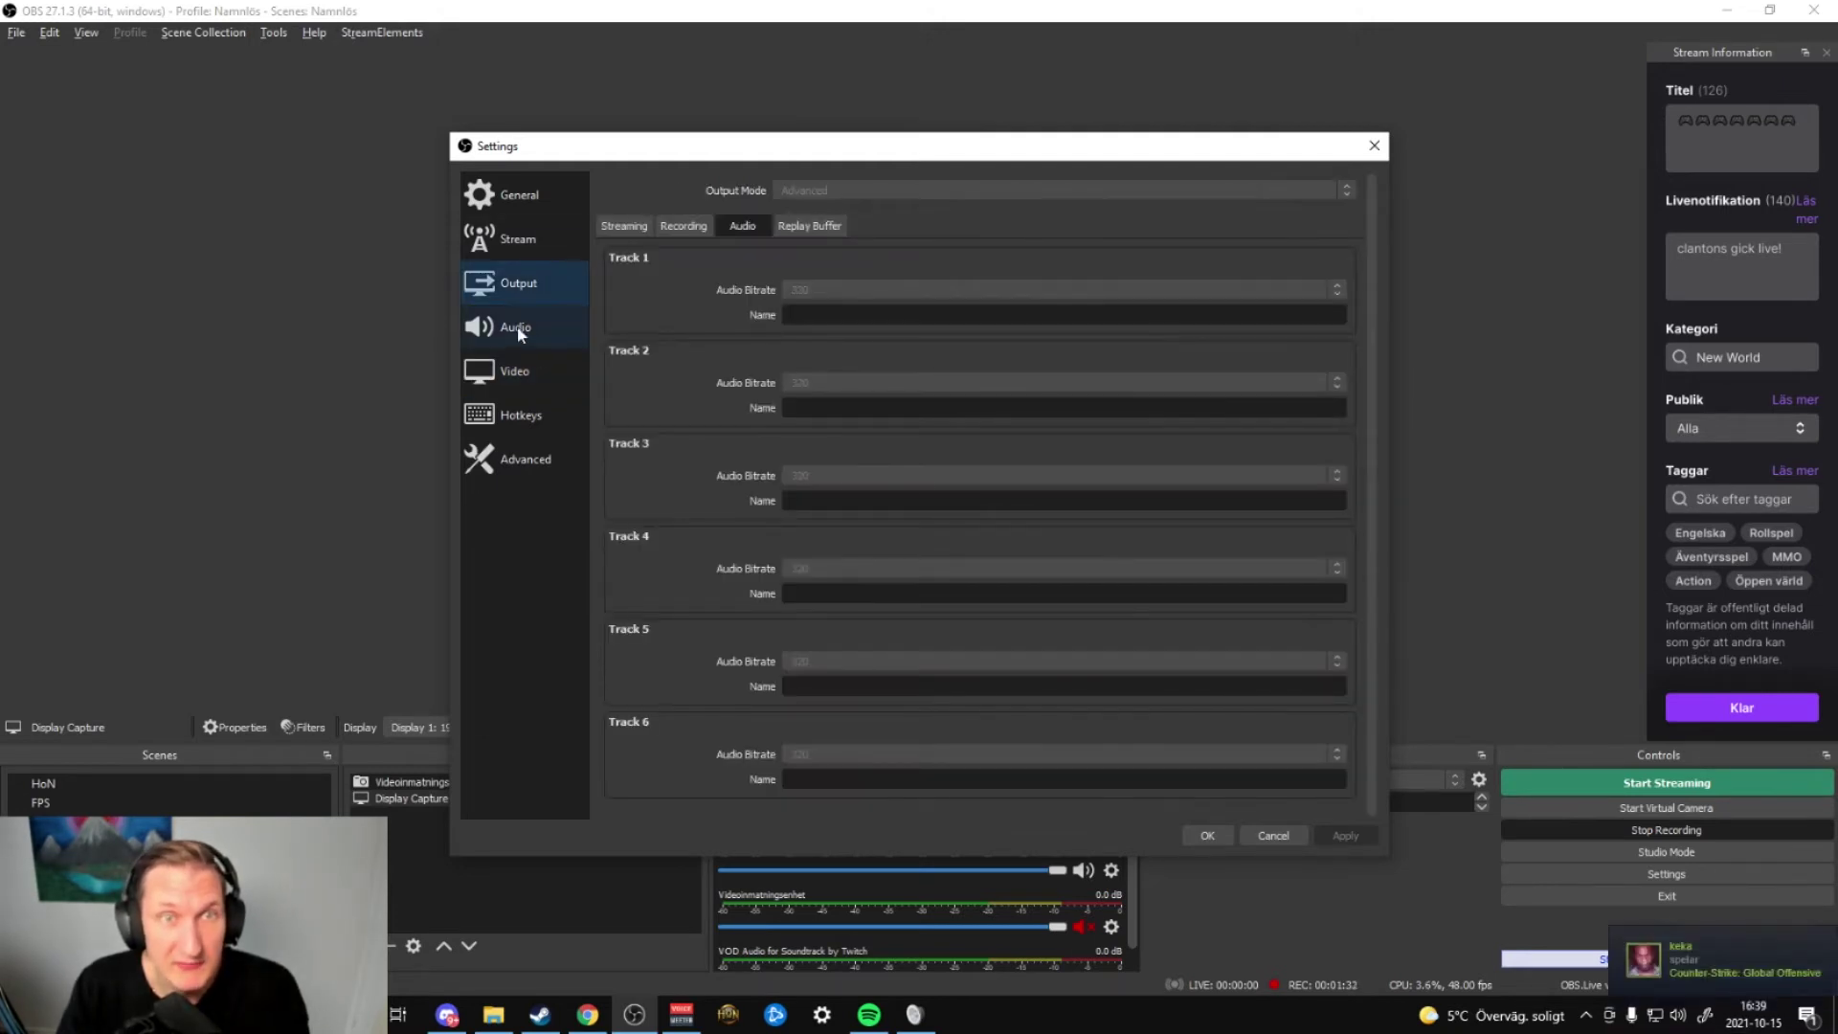
pyautogui.click(624, 226)
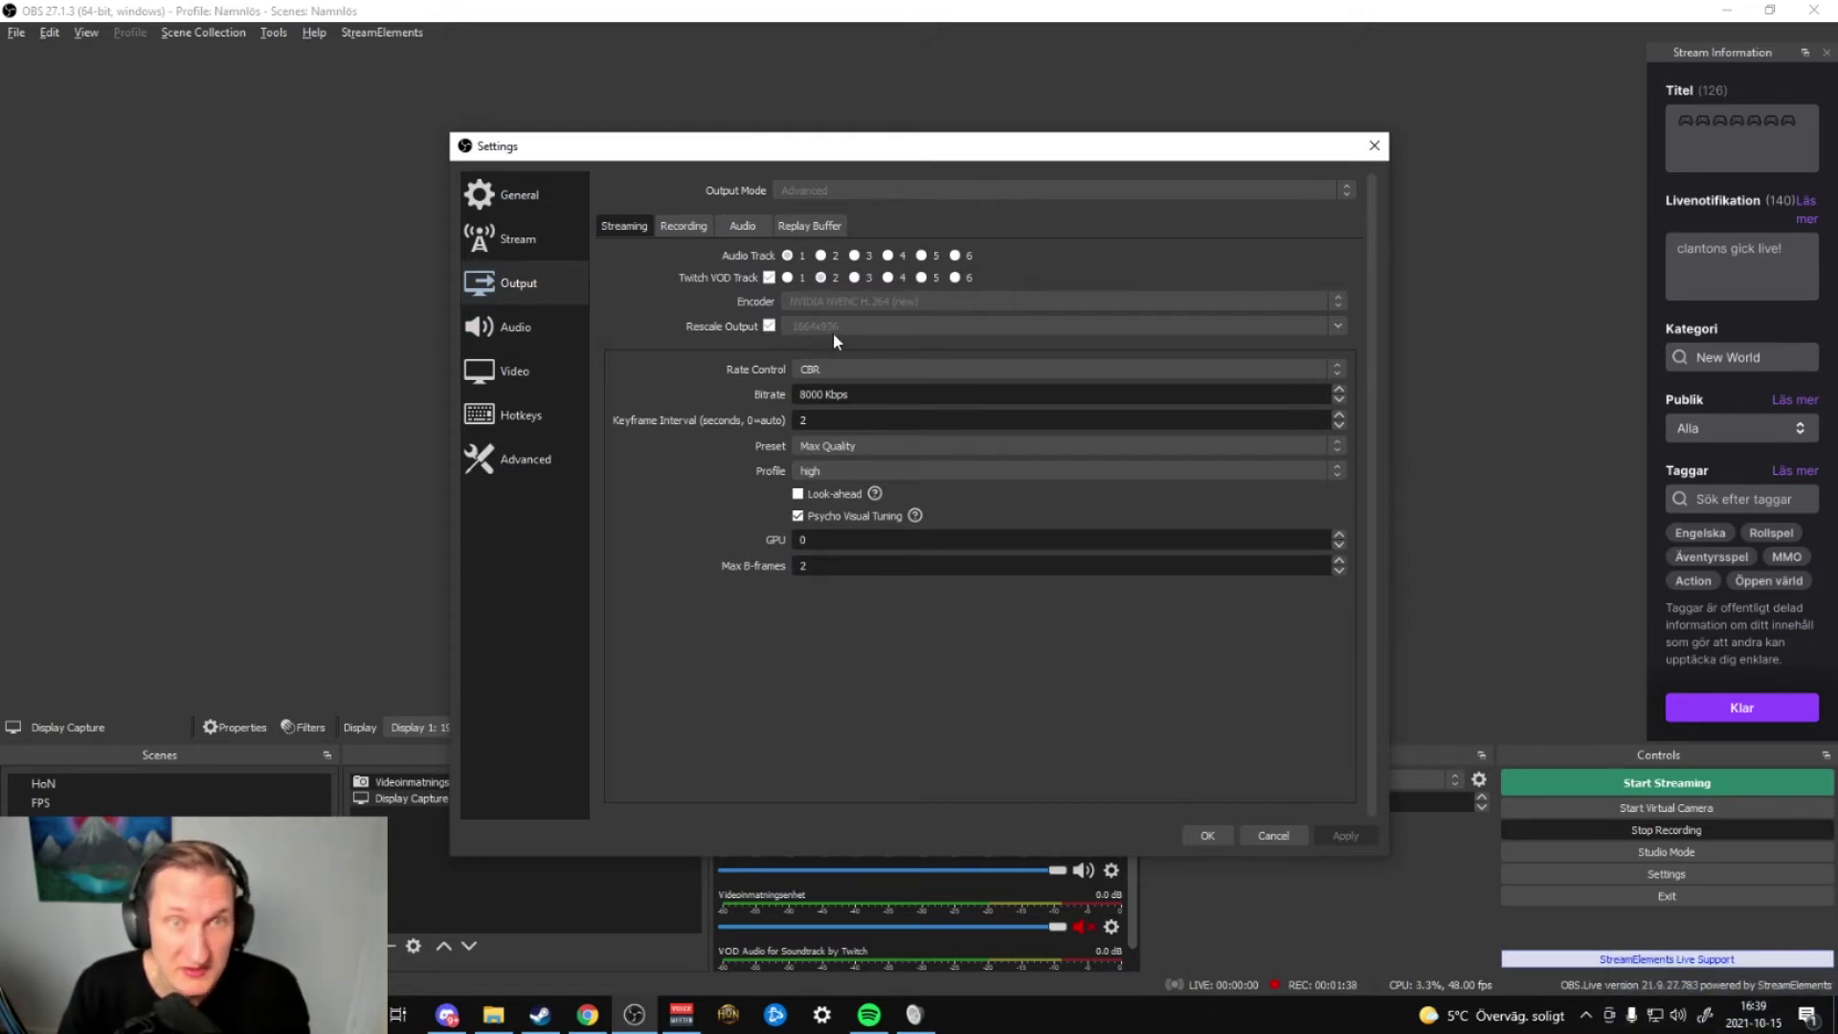
pyautogui.click(557, 373)
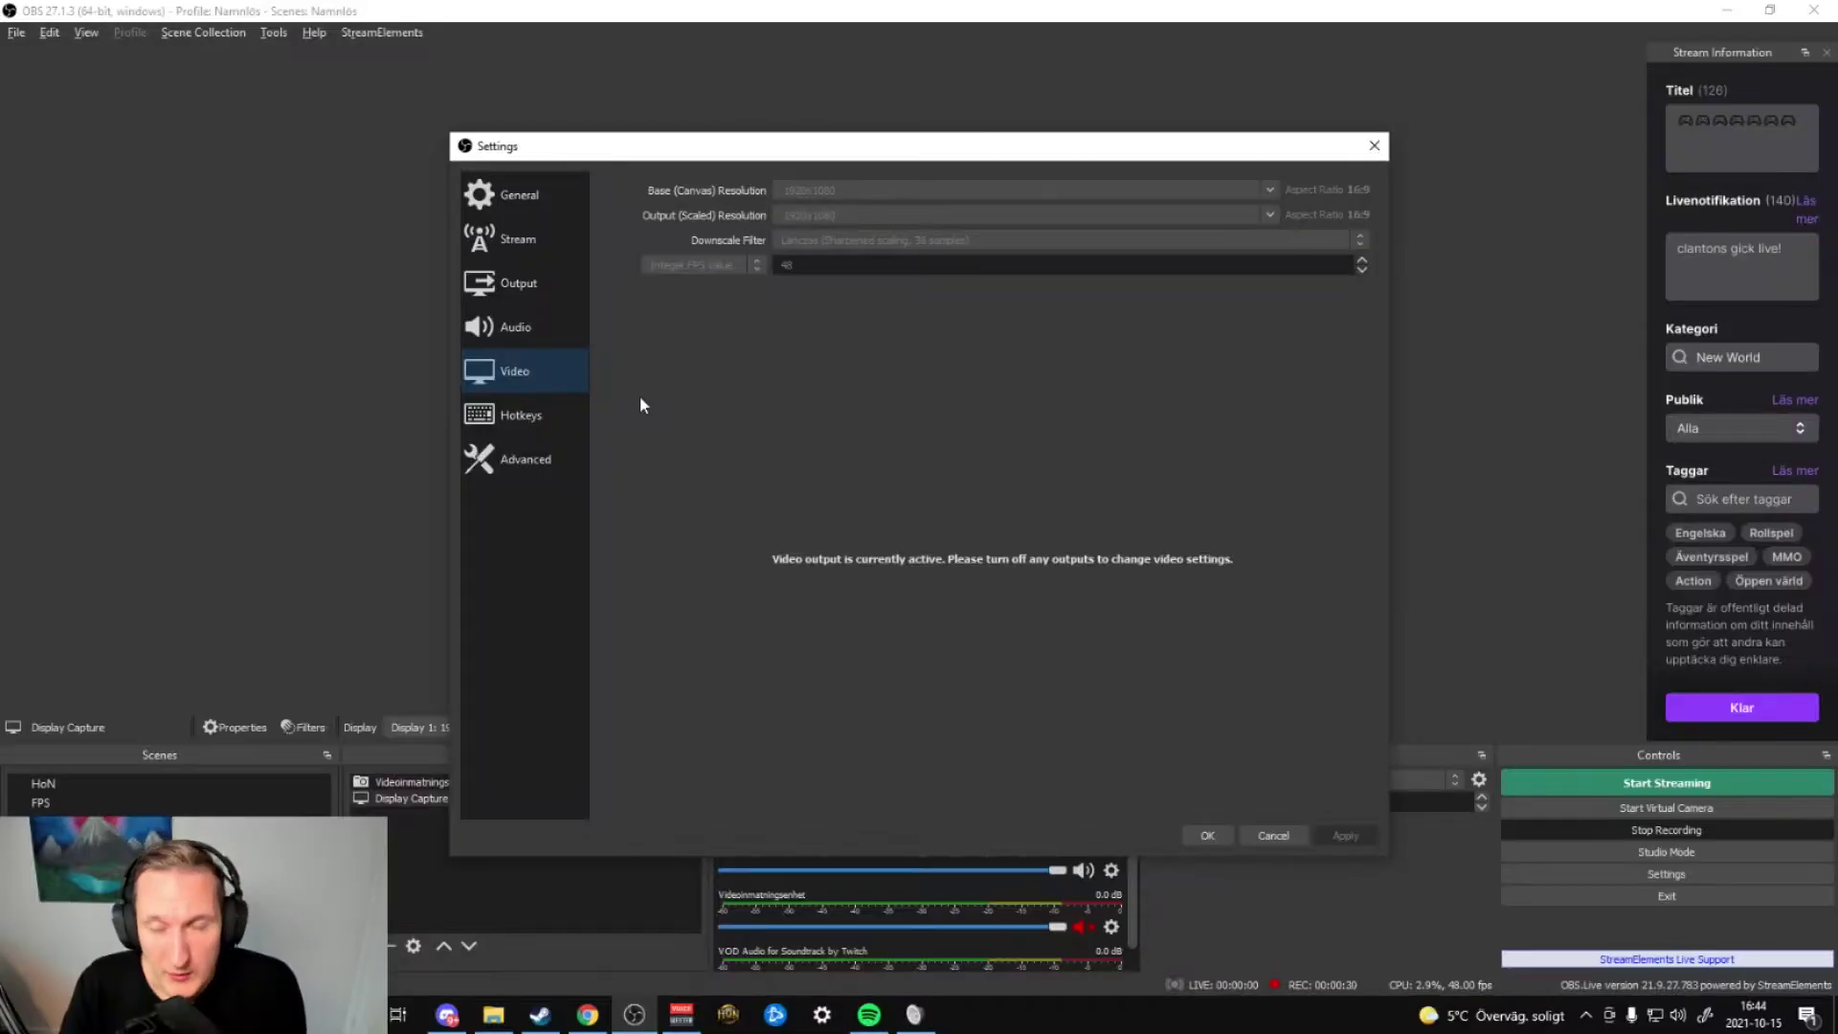
# Step: Review the Hotkeys shortcuts, including the Enable Preview tooltip, then move to Advanced settings
pyautogui.click(554, 418)
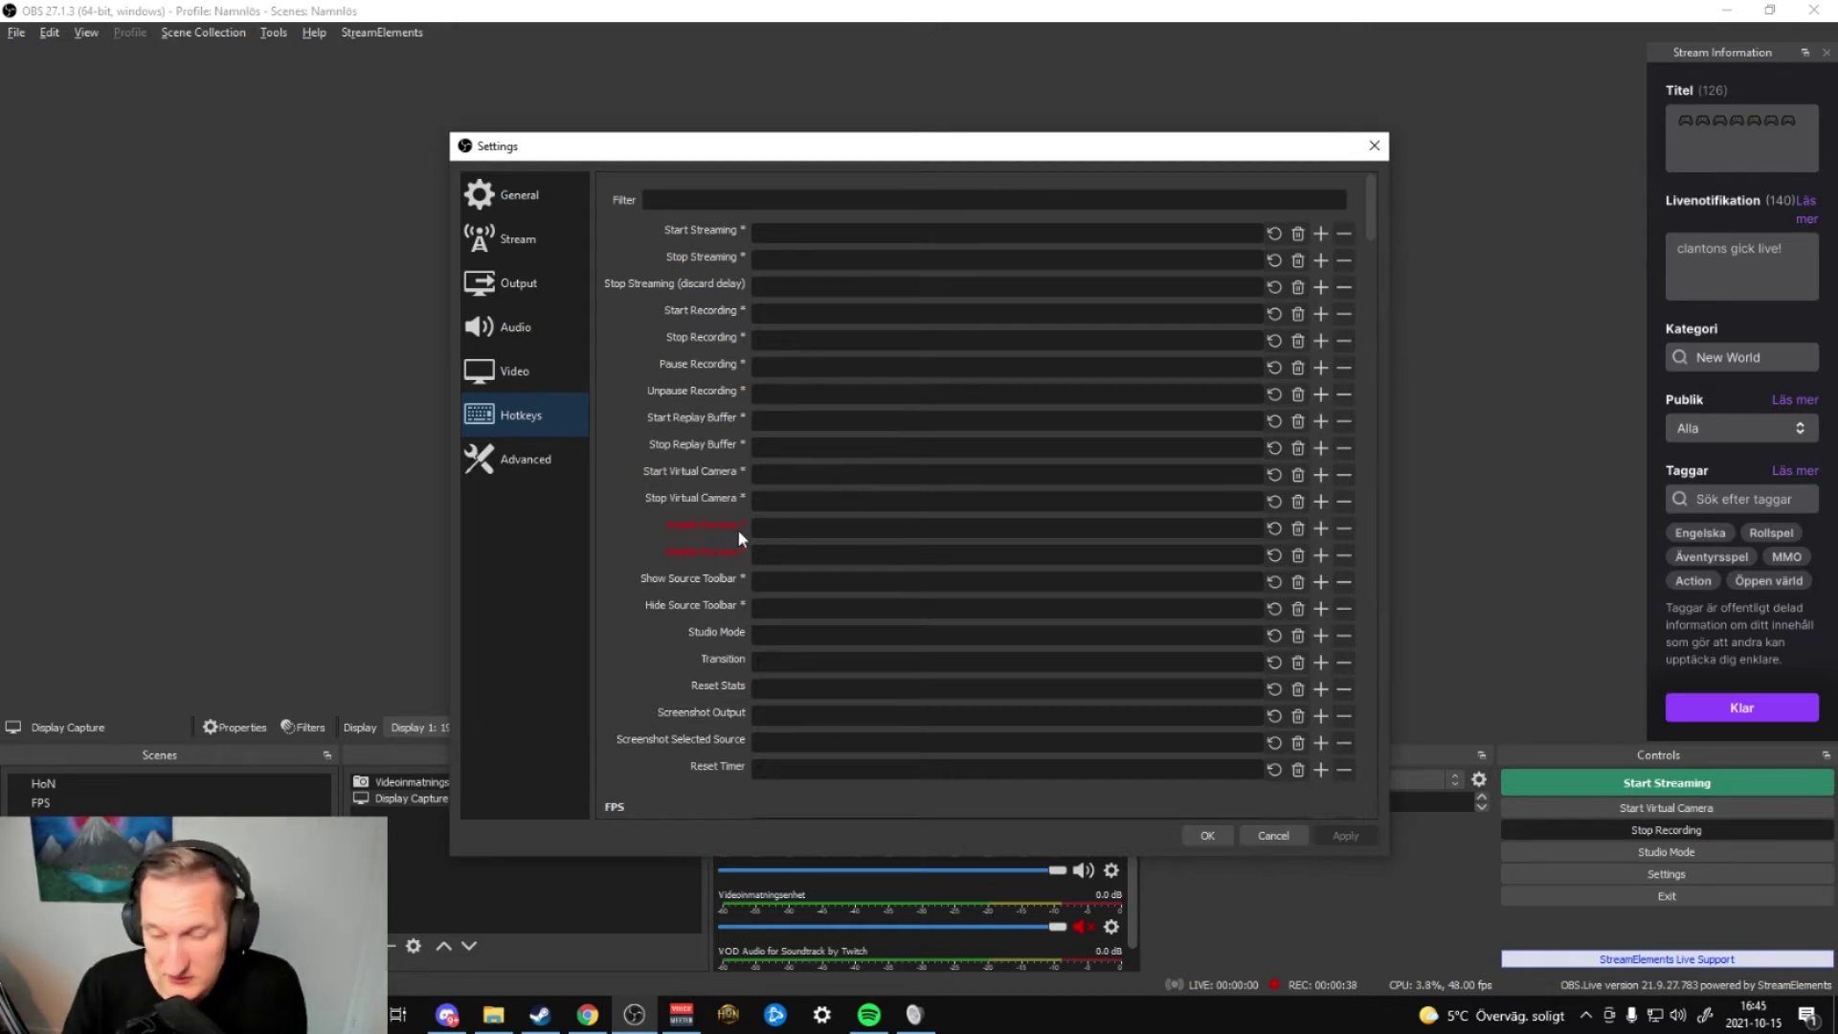
pyautogui.moveTo(737, 533)
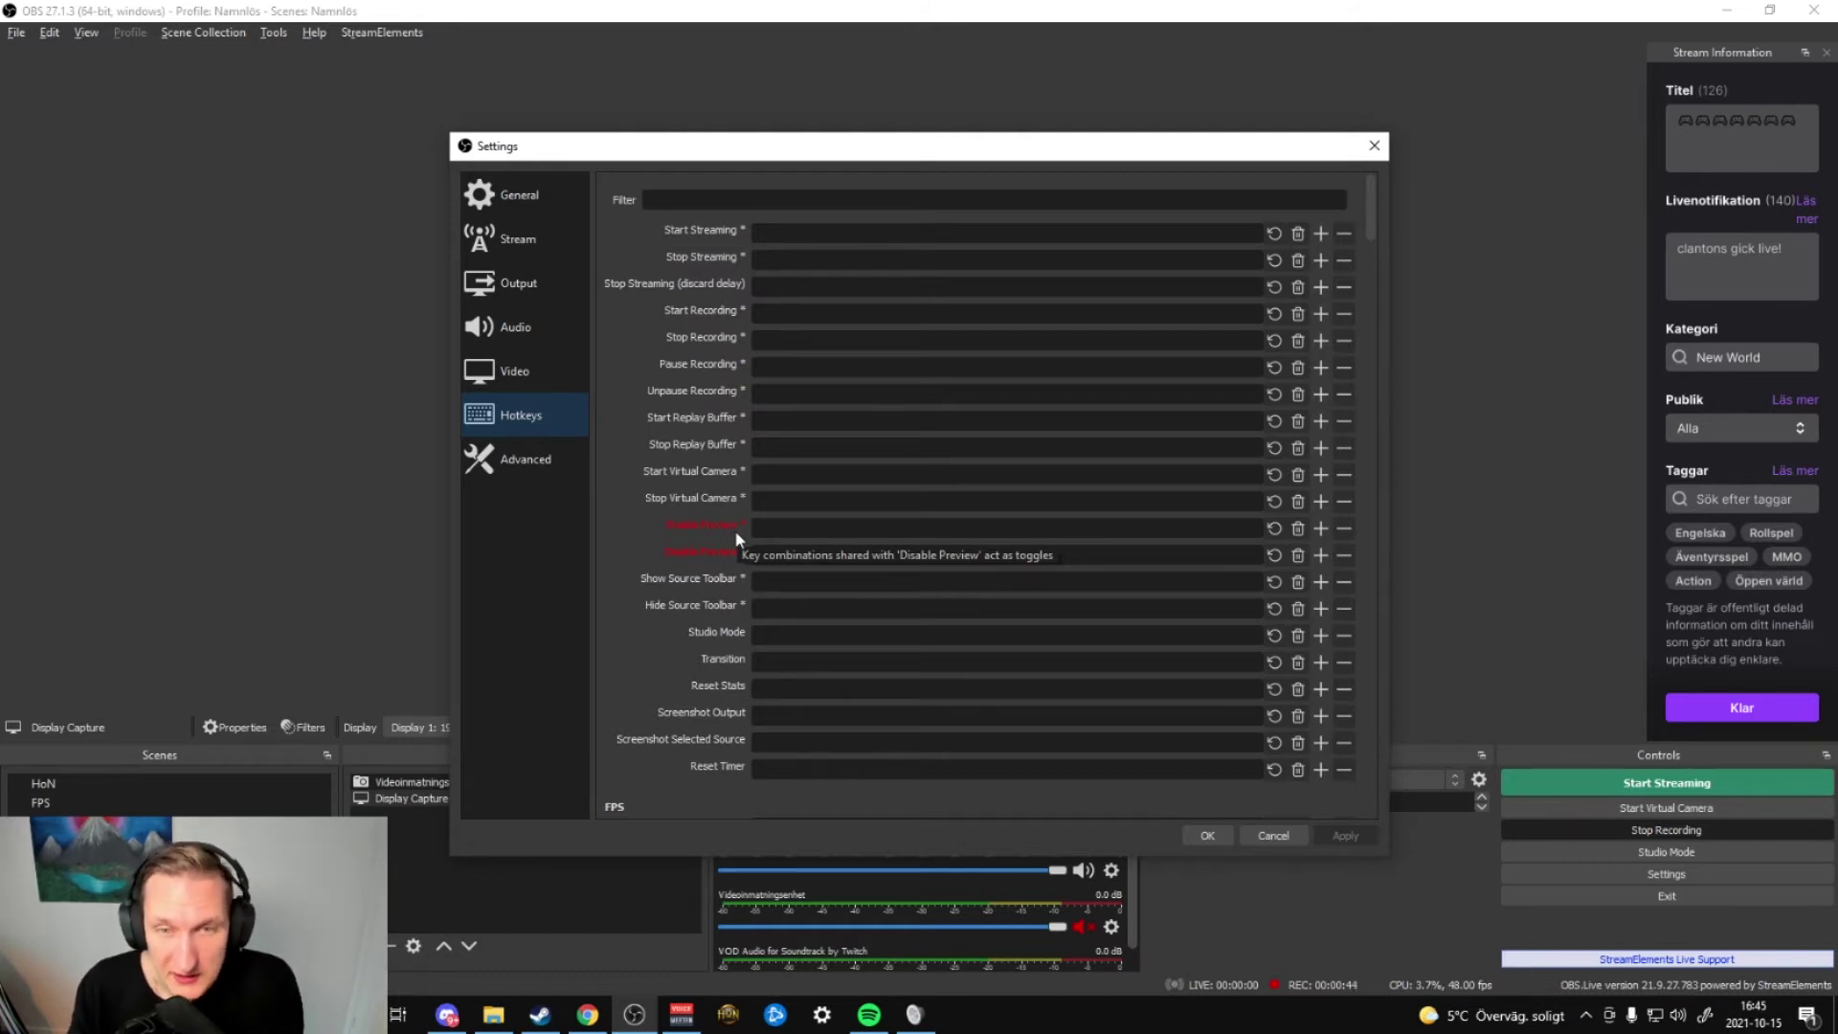
pyautogui.click(551, 476)
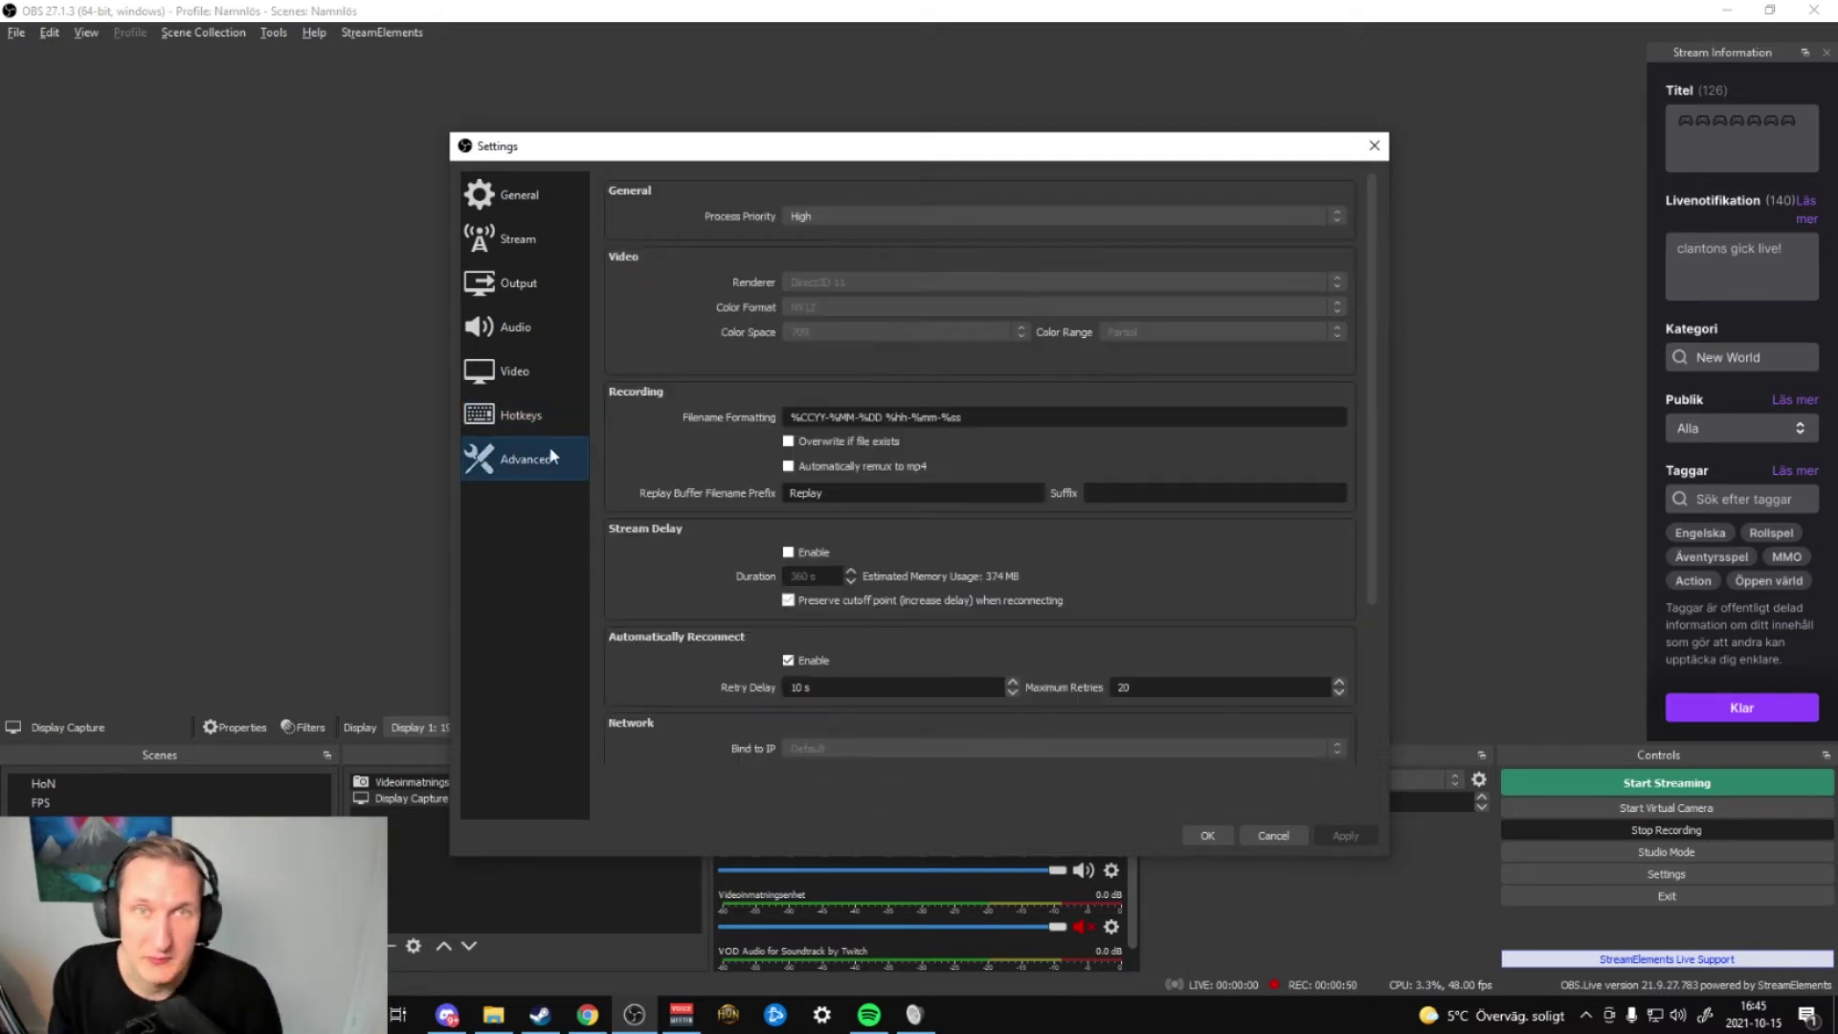
# Step: Keep Process Priority at High and set the automatic reconnect retry delay to 10 seconds
pyautogui.click(809, 218)
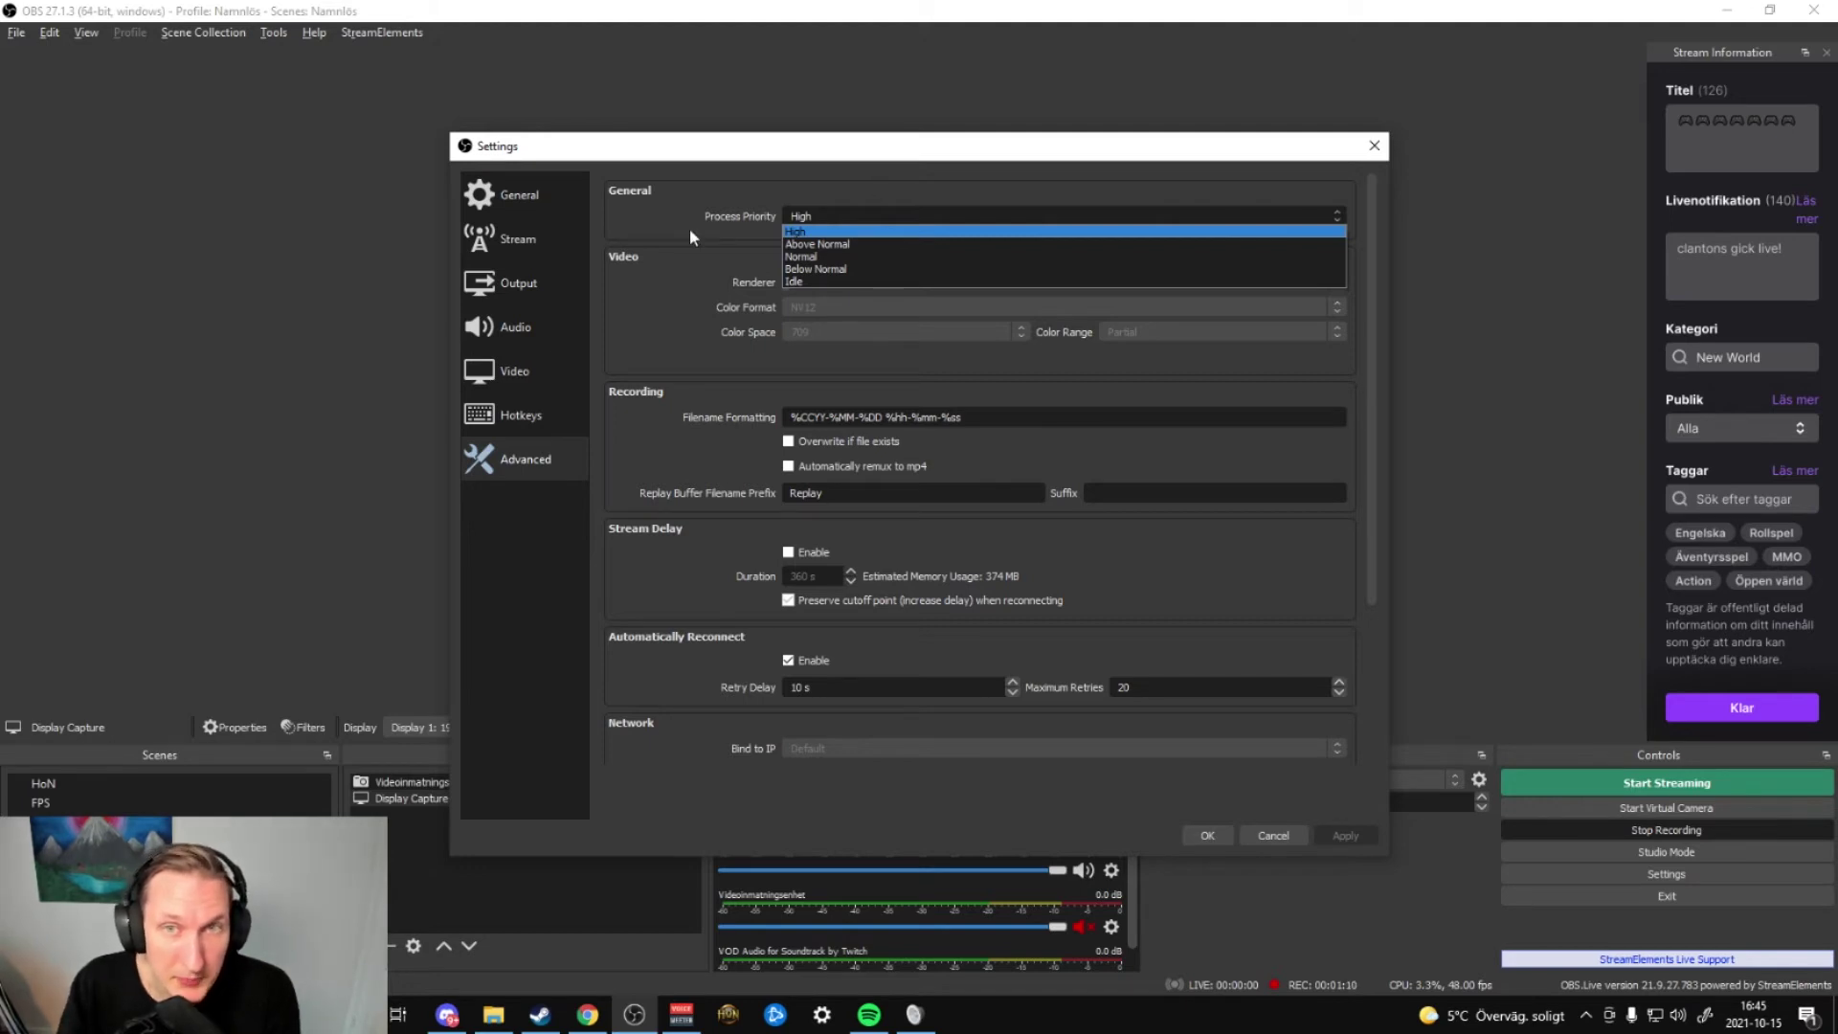
pyautogui.click(718, 216)
pyautogui.click(812, 206)
pyautogui.click(812, 211)
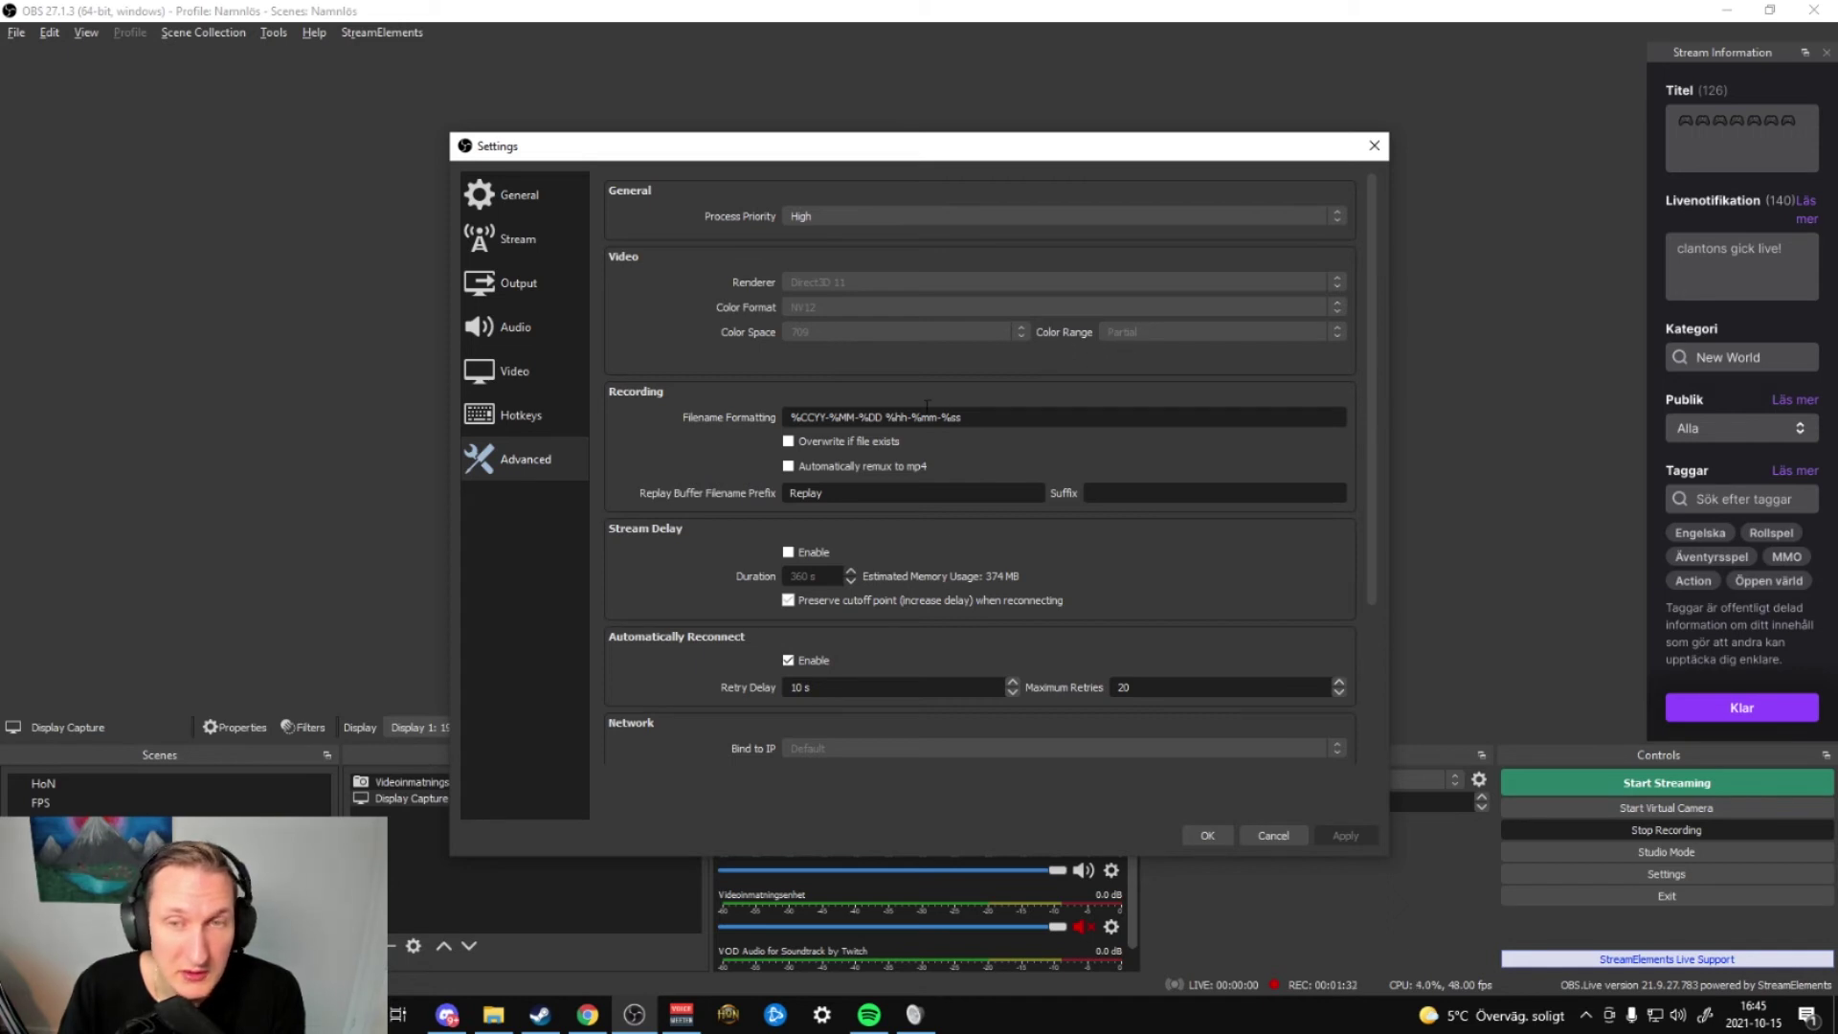
pyautogui.scroll(-5, 898, 476)
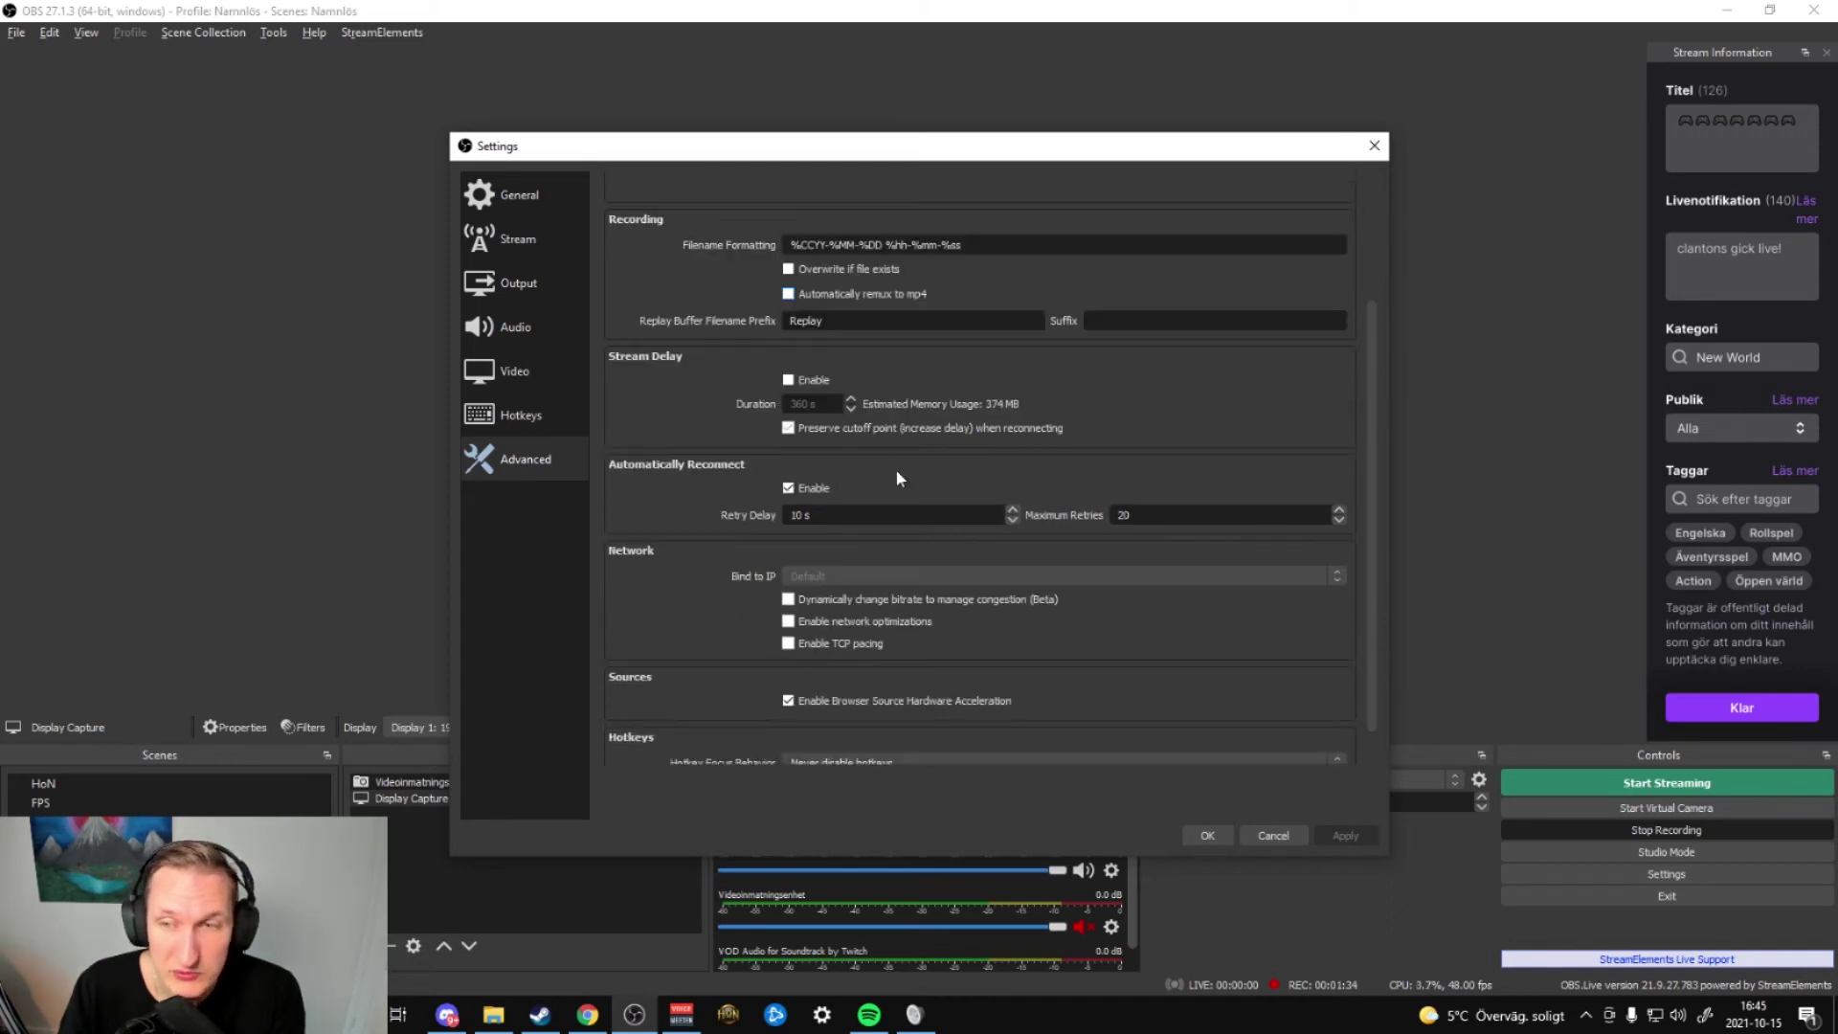
pyautogui.write('10')
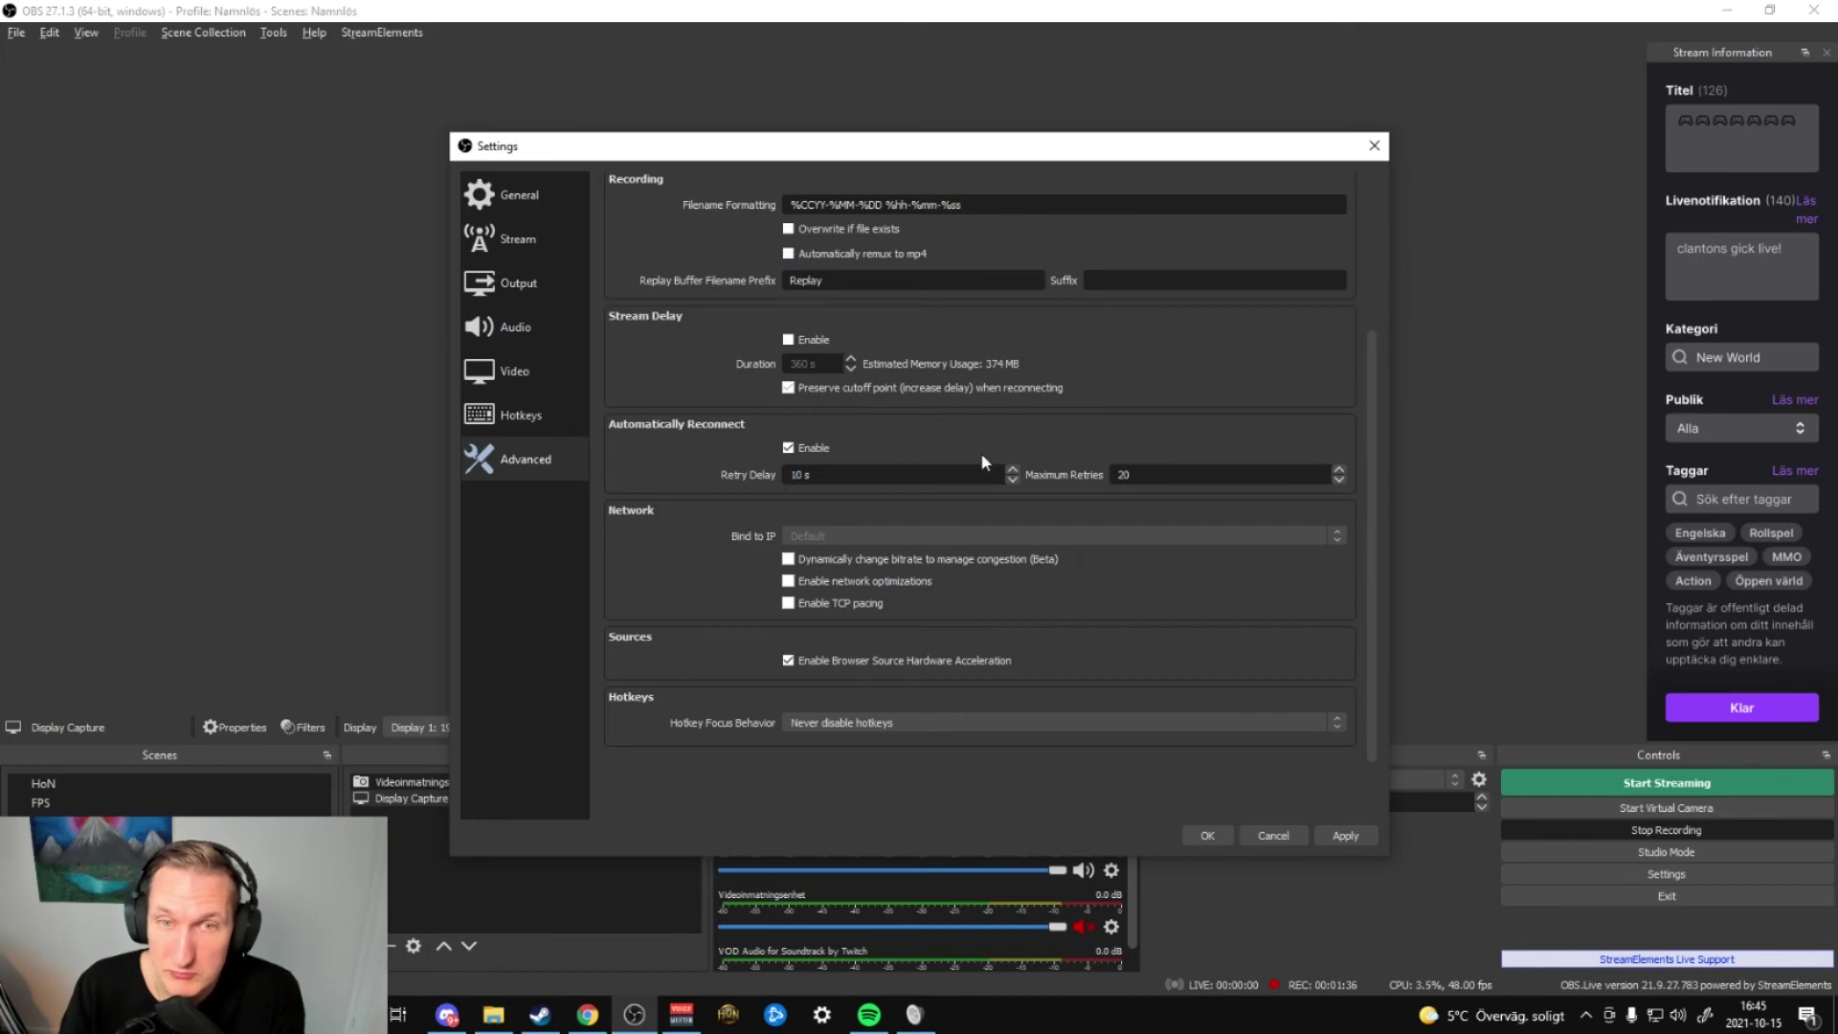